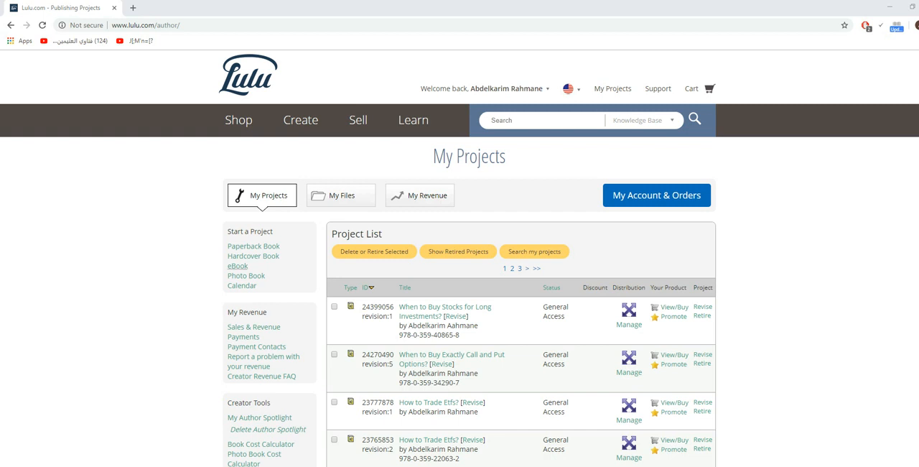
- Start a new eBook project and title it "How to Fish?"
{"action": "left_click", "coordinate": [238, 265]}
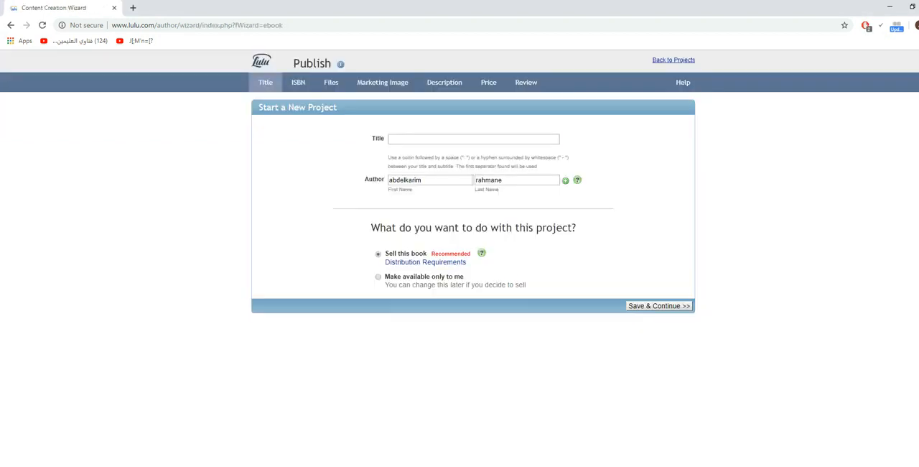
{"action": "left_click", "coordinate": [463, 139]}
{"action": "left_click", "coordinate": [465, 139]}
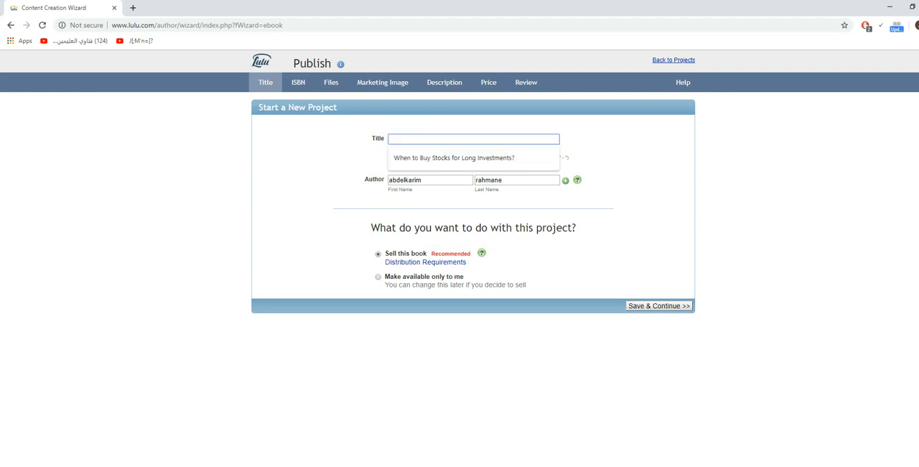
{"action": "type", "text": "H"}
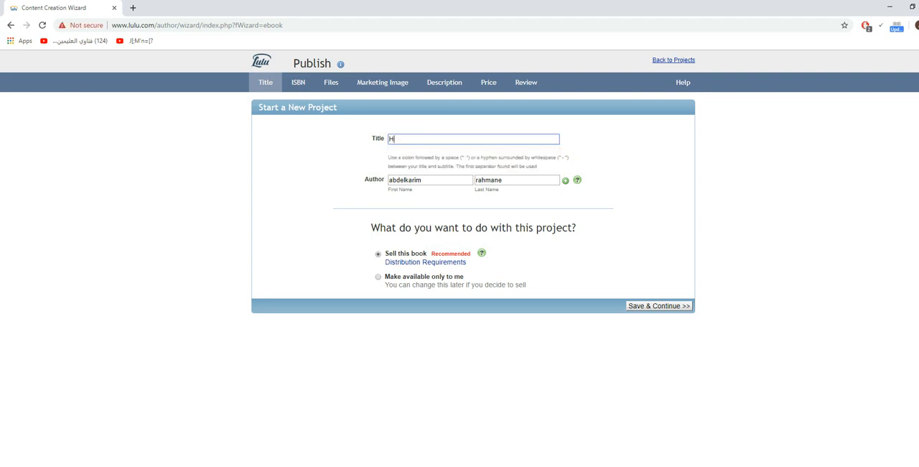
{"action": "type", "text": "ow to Fish?"}
- Shorten the author's first name to its second part and clear the author's last name
{"action": "left_click", "coordinate": [429, 181]}
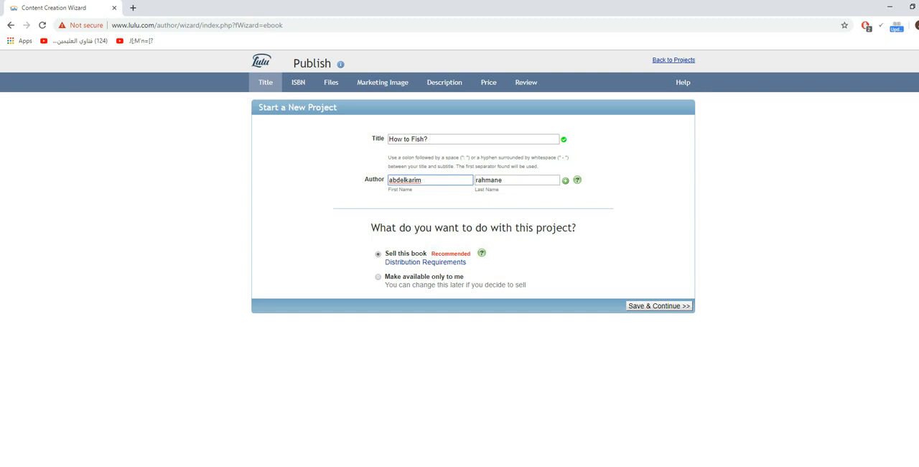
{"action": "key", "text": "BackSpace"}
{"action": "key", "text": "Delete"}
{"action": "key", "text": "Delete"}
{"action": "key", "text": "Delete"}
{"action": "key", "text": "Delete"}
{"action": "key", "text": "Tab"}
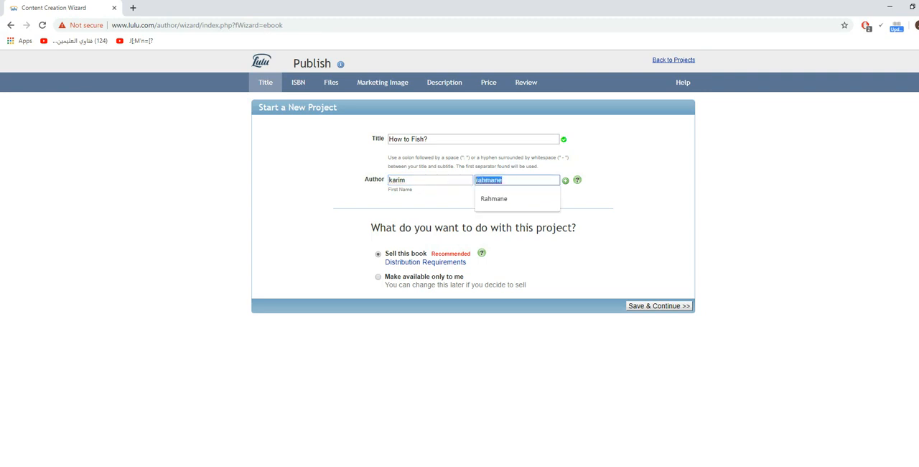
{"action": "key", "text": "Delete"}
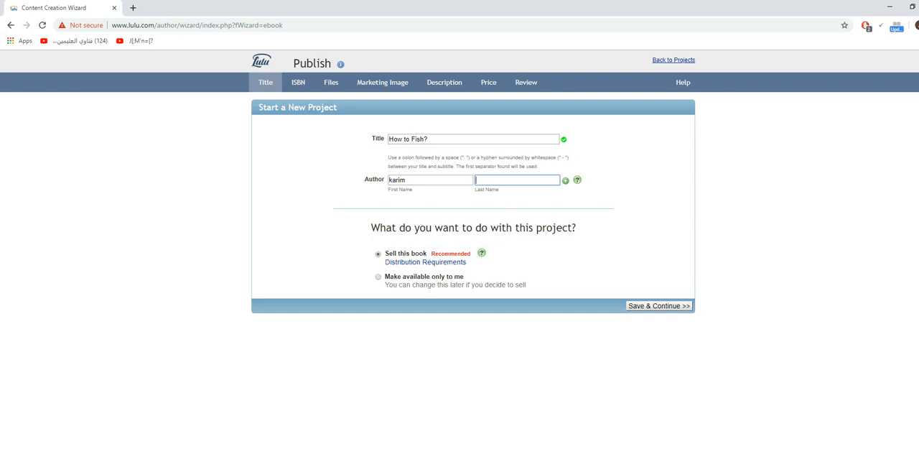
- Fill in the author's last name, copied from the Word document's copyright line and capitalised, and continue to the ISBN options
{"action": "key", "text": "alt+Tab"}
{"action": "left_click_drag", "start_coordinate": [527, 150], "coordinate": [641, 150]}
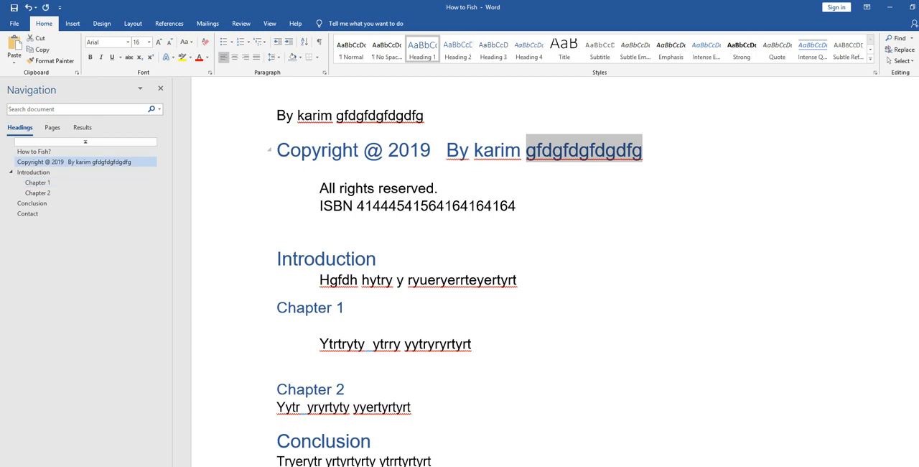
{"action": "right_click", "coordinate": [545, 159]}
{"action": "left_click", "coordinate": [567, 217]}
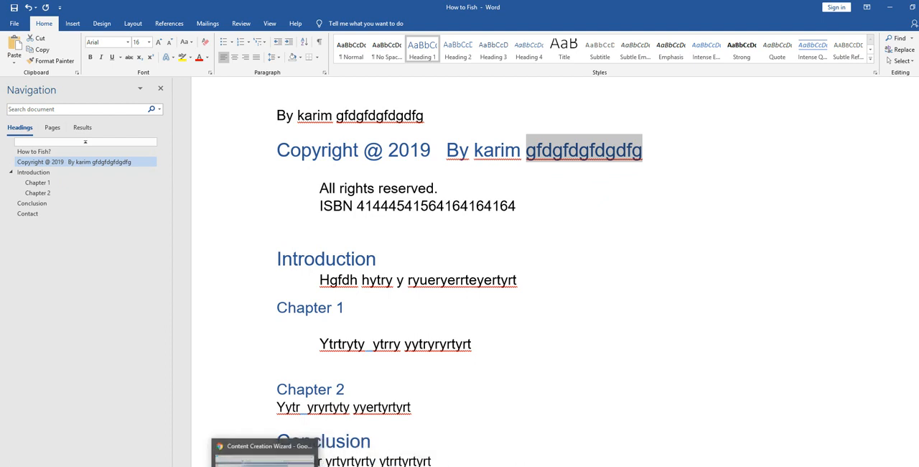
{"action": "left_click", "coordinate": [279, 461]}
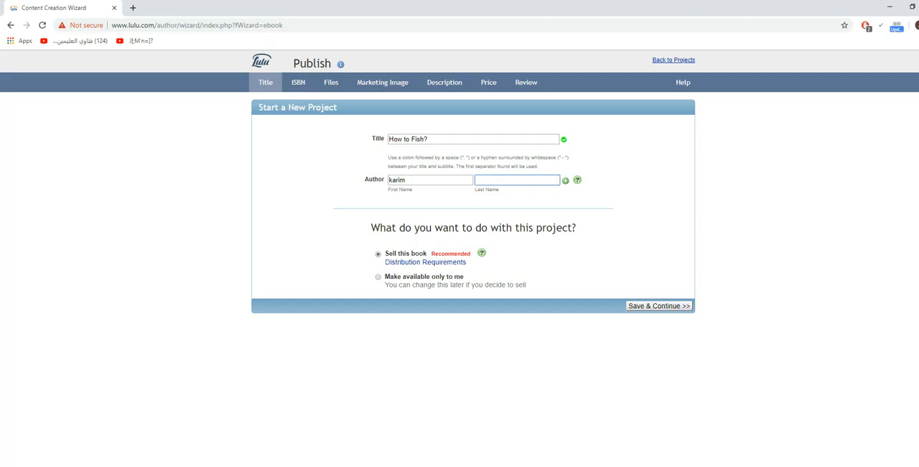
{"action": "right_click", "coordinate": [488, 177]}
{"action": "left_click", "coordinate": [503, 252]}
{"action": "key", "text": "BackSpace"}
{"action": "type", "text": "Gfdgfdgfdgdfg"}
{"action": "key", "text": "Return"}
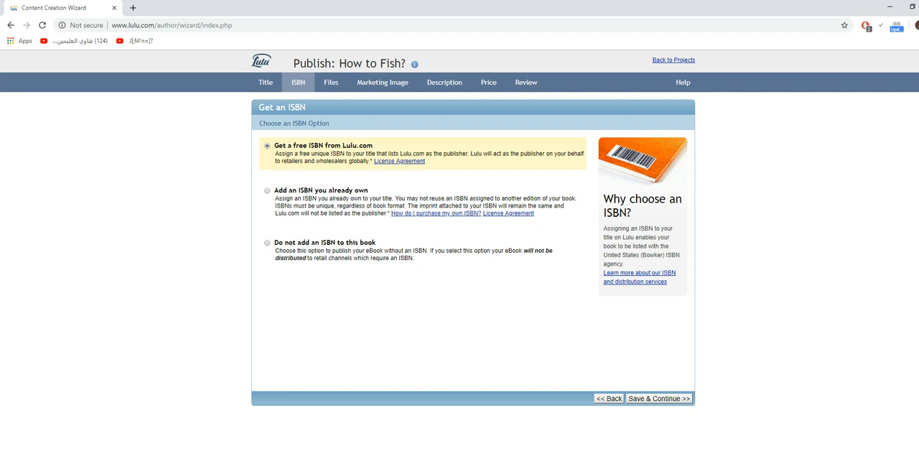
- Choose to get a free ISBN from Lulu.com and save the choice
{"action": "left_click", "coordinate": [267, 242]}
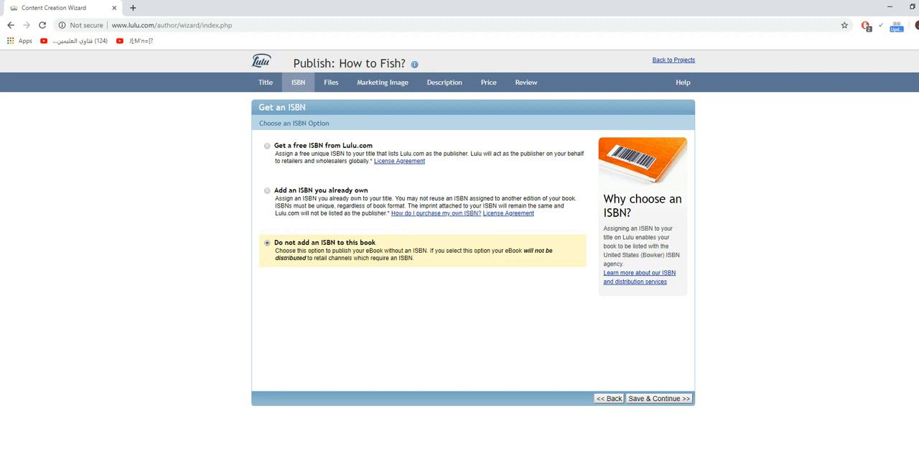
{"action": "left_click", "coordinate": [267, 145]}
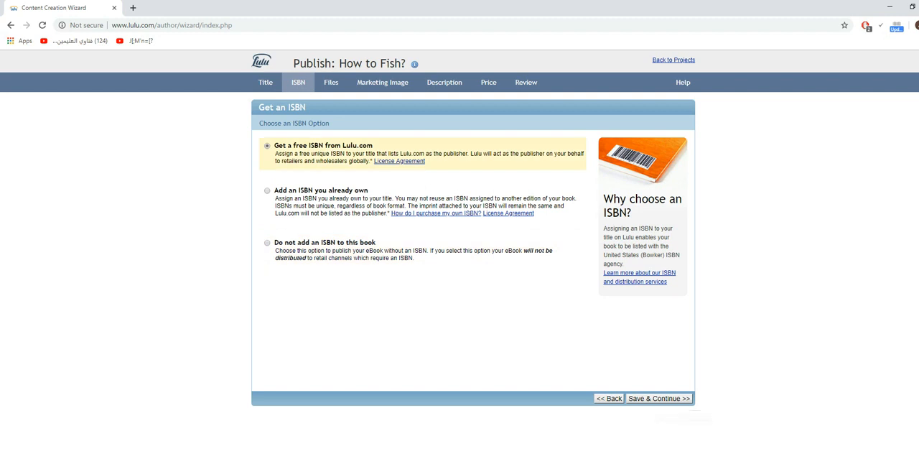
{"action": "left_click", "coordinate": [659, 398]}
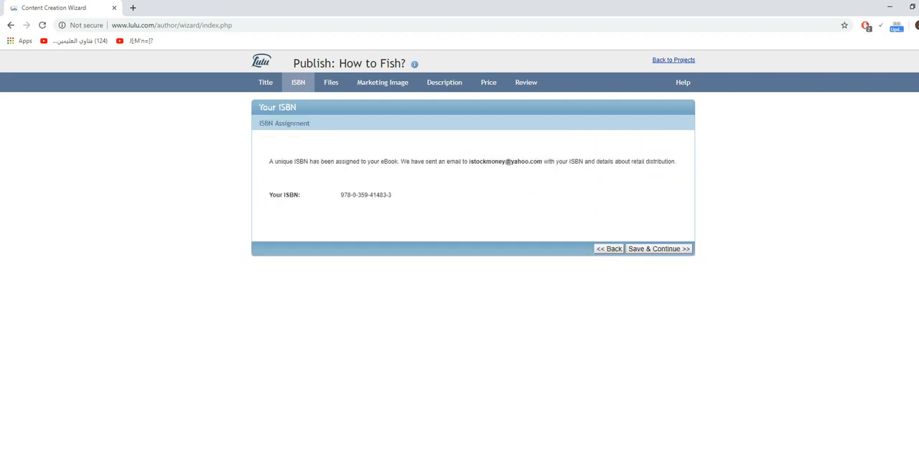
- Copy the assigned ISBN and replace the placeholder number after "ISBN" in the Word document with it
{"action": "left_click_drag", "start_coordinate": [341, 194], "coordinate": [392, 195]}
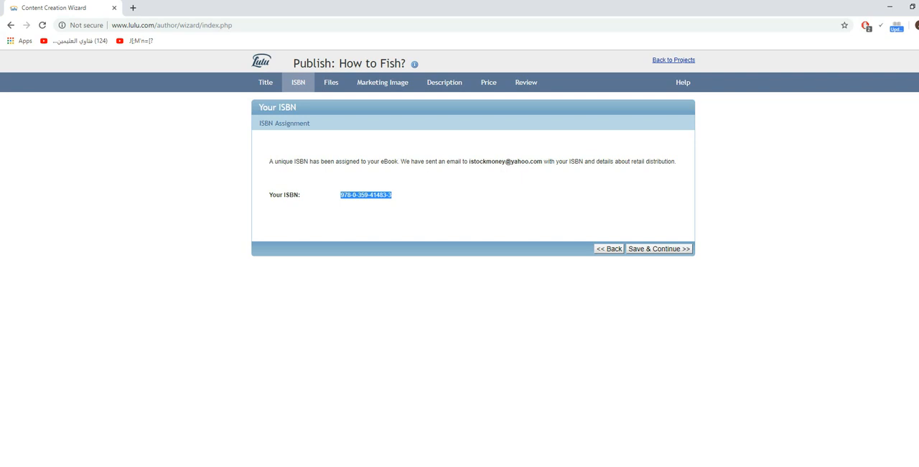
{"action": "right_click", "coordinate": [372, 192]}
{"action": "left_click", "coordinate": [391, 200]}
{"action": "key", "text": "alt+Tab"}
{"action": "left_click_drag", "start_coordinate": [516, 206], "coordinate": [357, 206]}
{"action": "key", "text": "BackSpace"}
{"action": "right_click", "coordinate": [378, 204]}
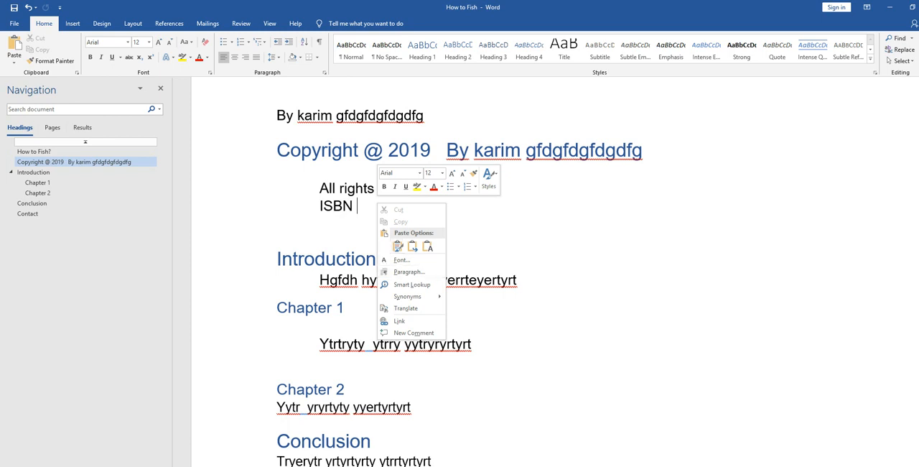
{"action": "left_click", "coordinate": [398, 246]}
{"action": "left_click", "coordinate": [321, 224]}
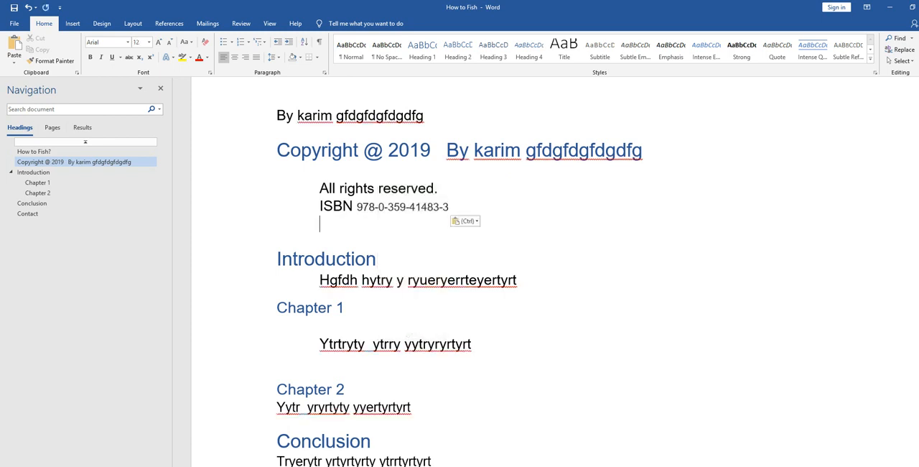
{"action": "left_click_drag", "start_coordinate": [450, 207], "coordinate": [357, 206]}
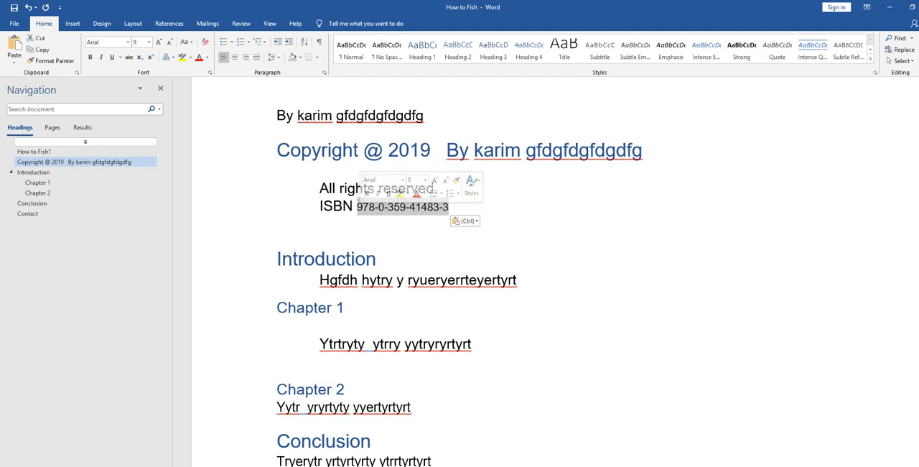
{"action": "left_click", "coordinate": [320, 224]}
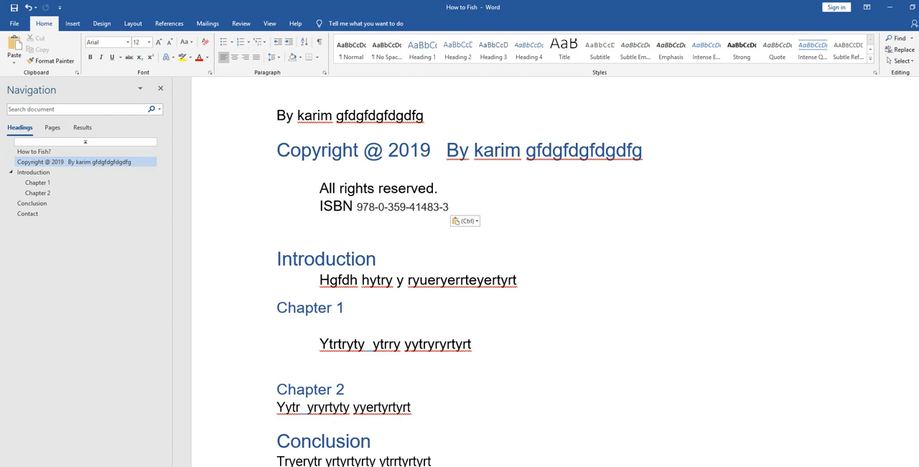
- Switch back to the Lulu wizard in Chrome and continue from the ISBN assignment to adding files
{"action": "key", "text": "alt+Tab"}
{"action": "left_click", "coordinate": [424, 208]}
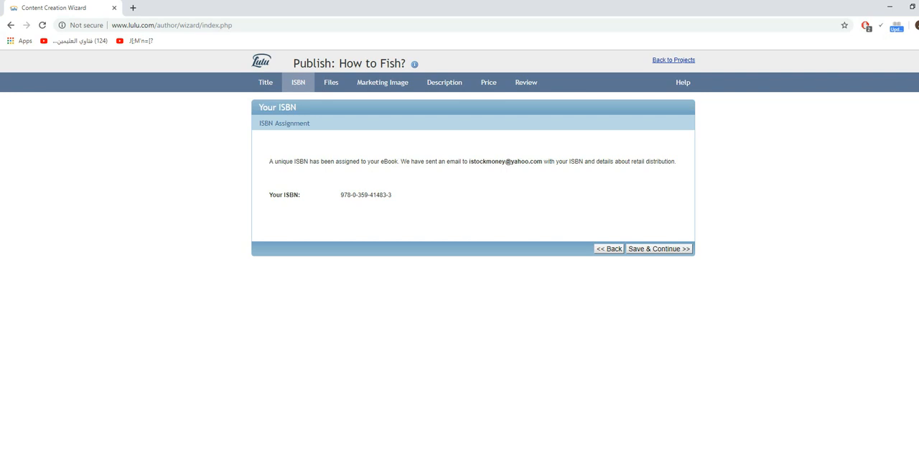
{"action": "left_click", "coordinate": [659, 248]}
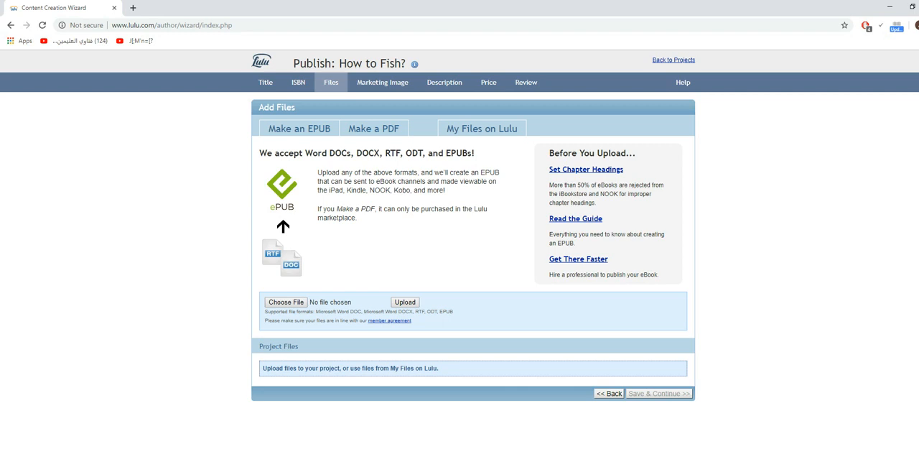
- Browse for the book file to the "How to Fish_ (37)" folder inside the author's folder in Calibre Library
{"action": "left_click", "coordinate": [286, 302]}
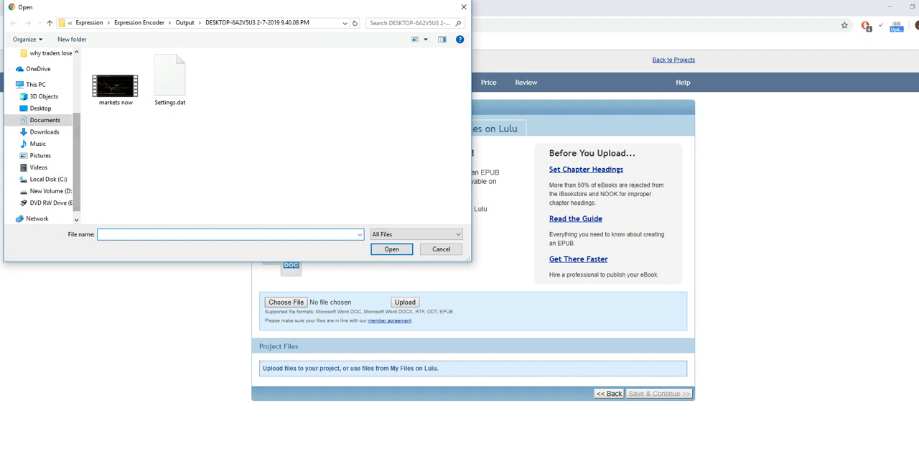
{"action": "left_click", "coordinate": [36, 84]}
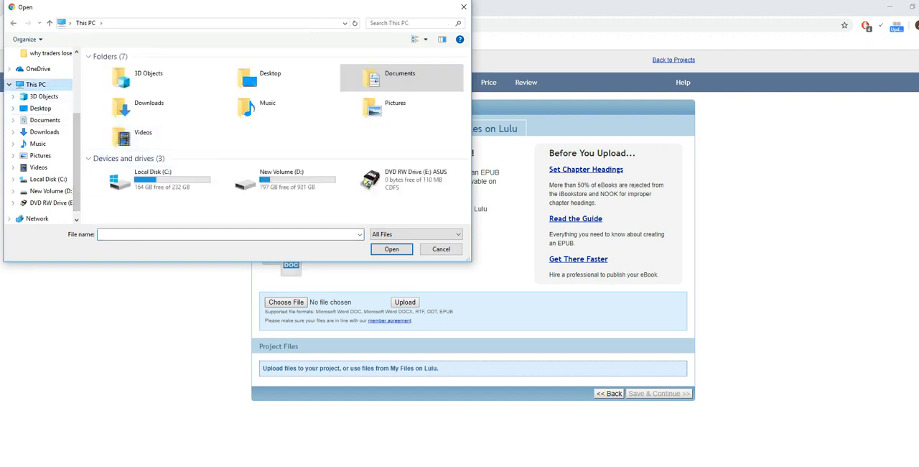
{"action": "double_click", "coordinate": [153, 178]}
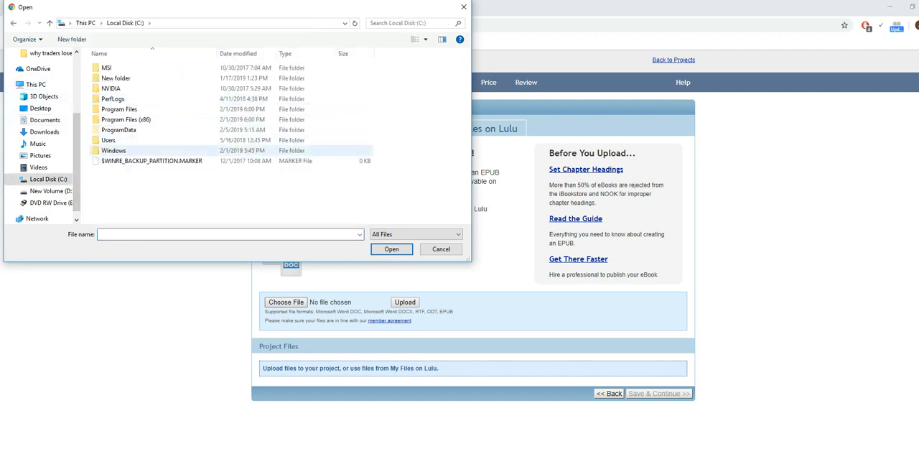
{"action": "double_click", "coordinate": [108, 140]}
{"action": "double_click", "coordinate": [109, 78]}
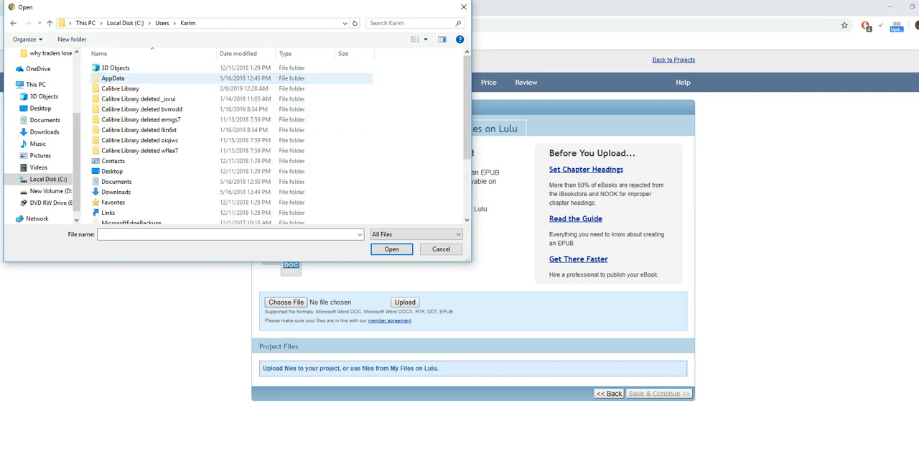
{"action": "scroll", "coordinate": [165, 150], "scroll_direction": "down", "scroll_amount": 3}
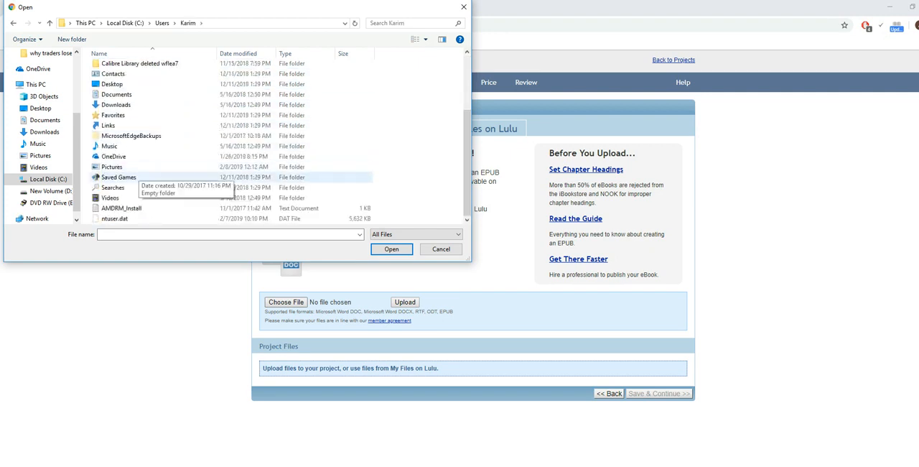
{"action": "scroll", "coordinate": [152, 165], "scroll_direction": "up", "scroll_amount": 2}
{"action": "scroll", "coordinate": [144, 115], "scroll_direction": "up", "scroll_amount": 2}
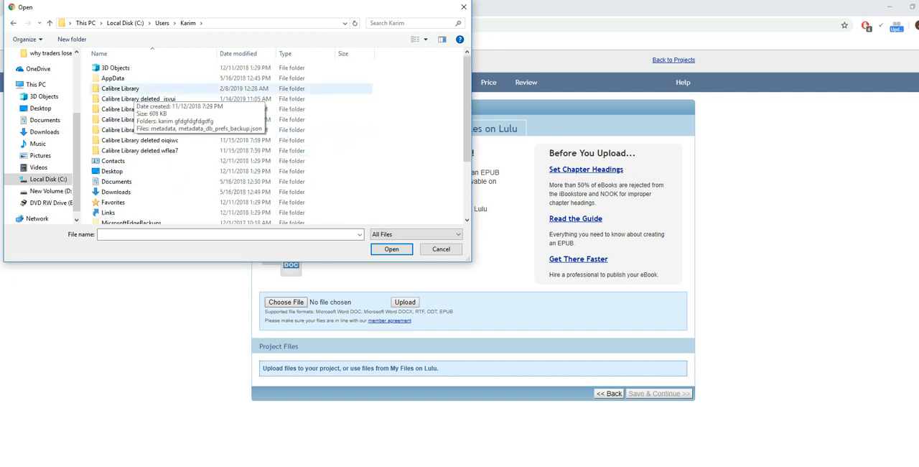
{"action": "double_click", "coordinate": [120, 89]}
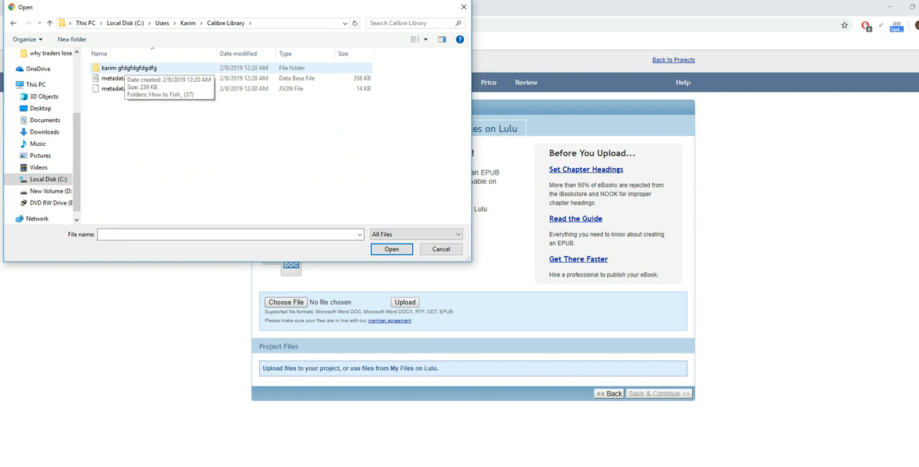
{"action": "double_click", "coordinate": [124, 68]}
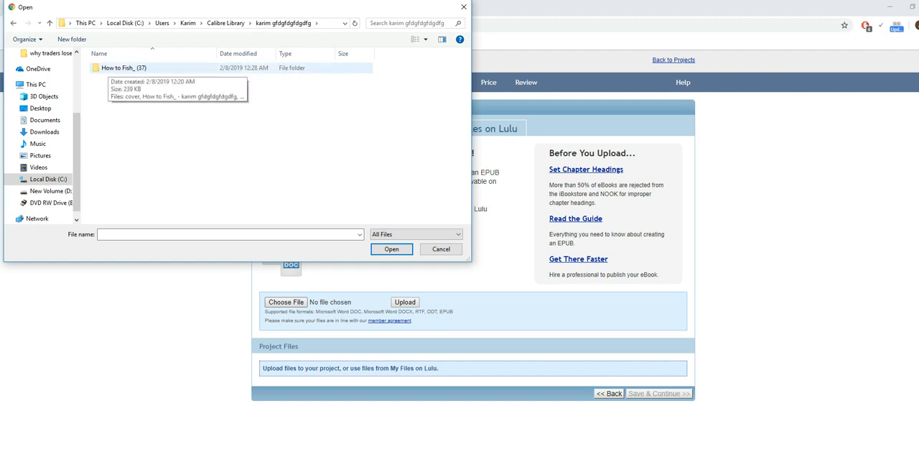
{"action": "double_click", "coordinate": [115, 68]}
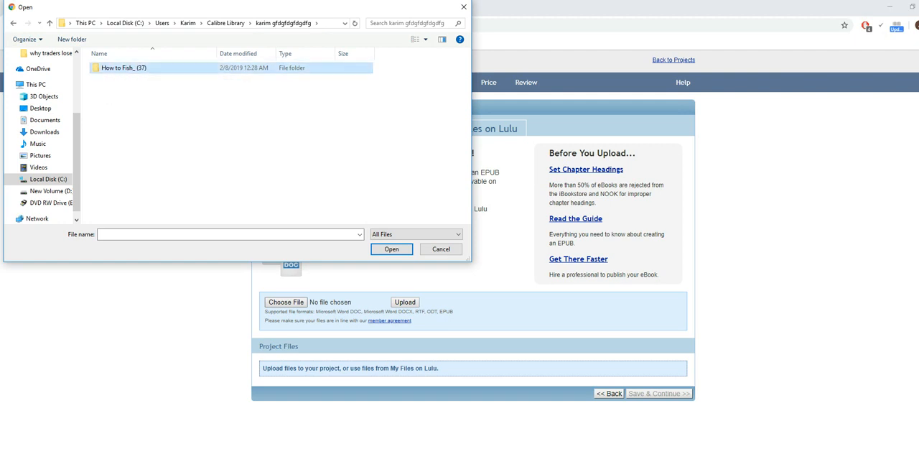
- Choose the "How to Fish_" EPUB file and upload it to the project
{"action": "left_click", "coordinate": [148, 88]}
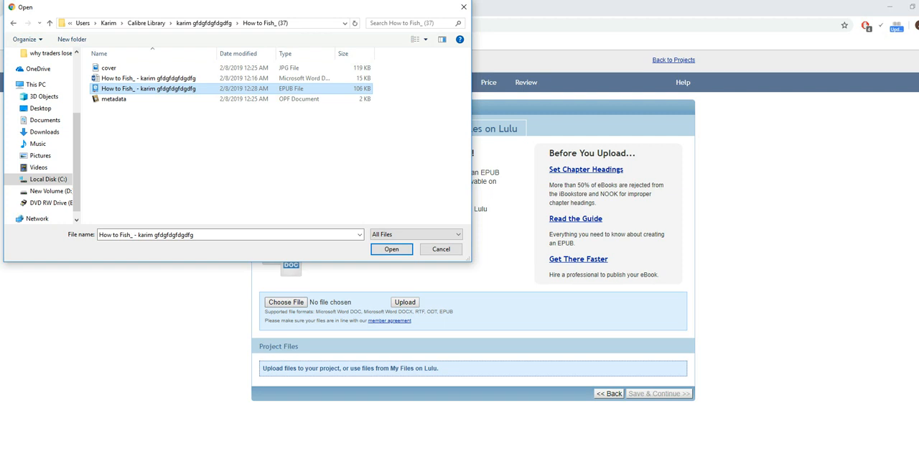
{"action": "left_click", "coordinate": [391, 248]}
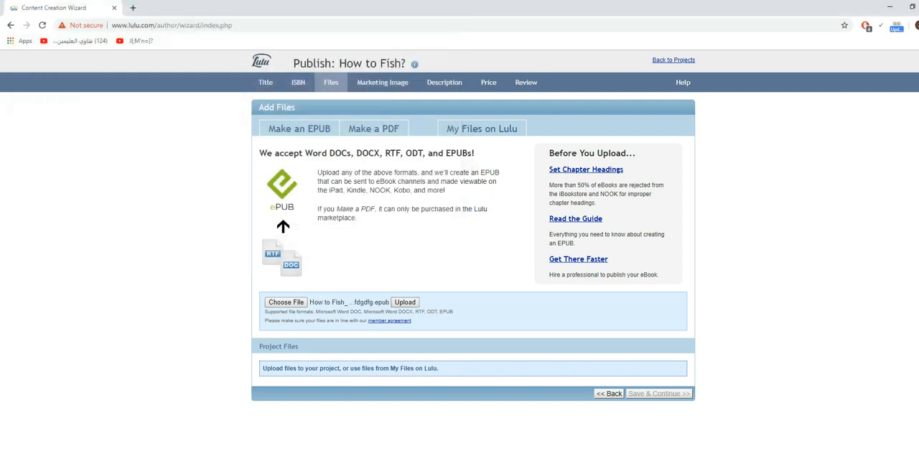
{"action": "left_click", "coordinate": [405, 302]}
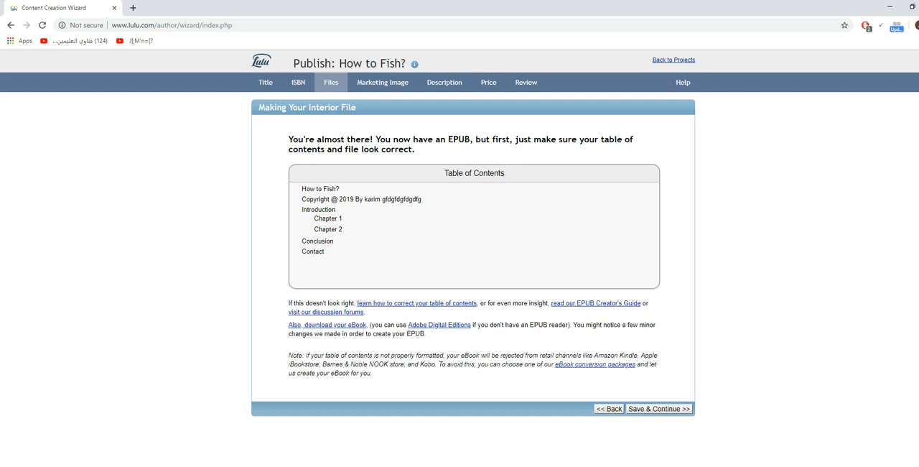
- Open the marketing cover's background picture for editing and choose to upload a different file in place of the gallery image
{"action": "key", "text": "alt+Tab"}
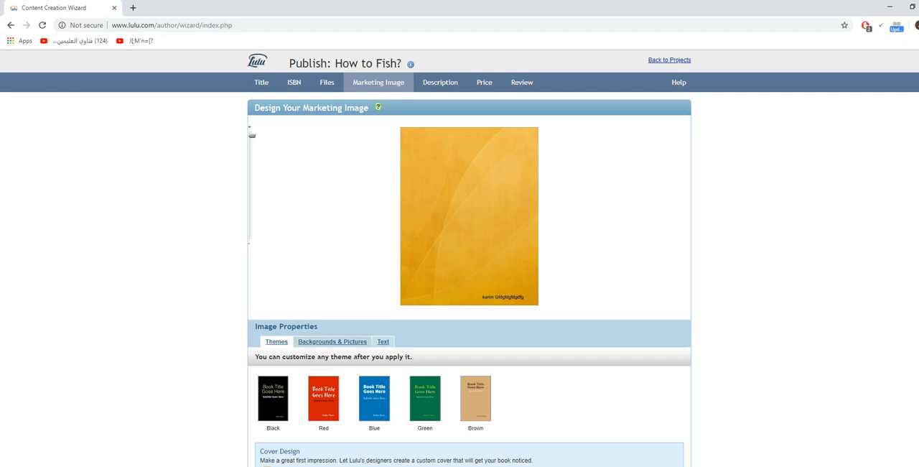
{"action": "left_click", "coordinate": [333, 341]}
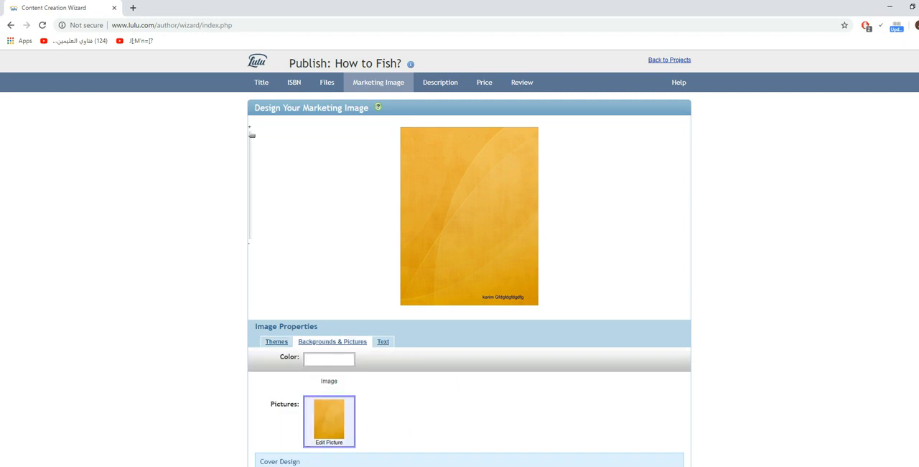
{"action": "left_click", "coordinate": [329, 420]}
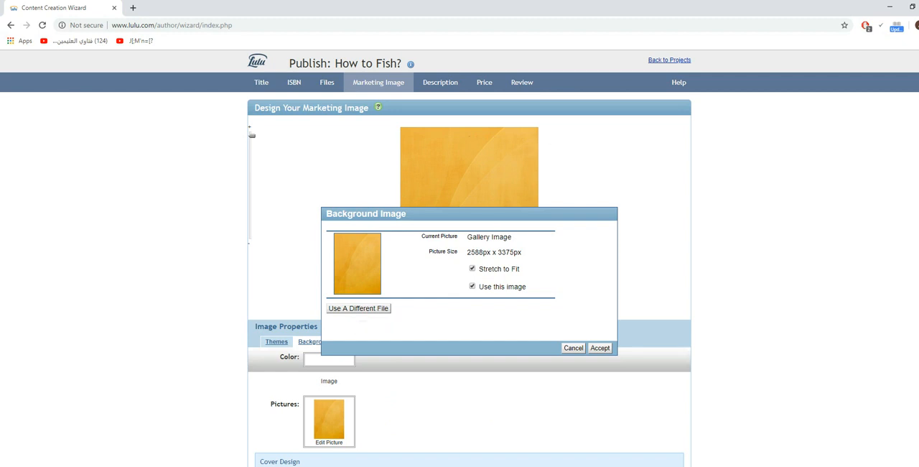
{"action": "left_click", "coordinate": [359, 308]}
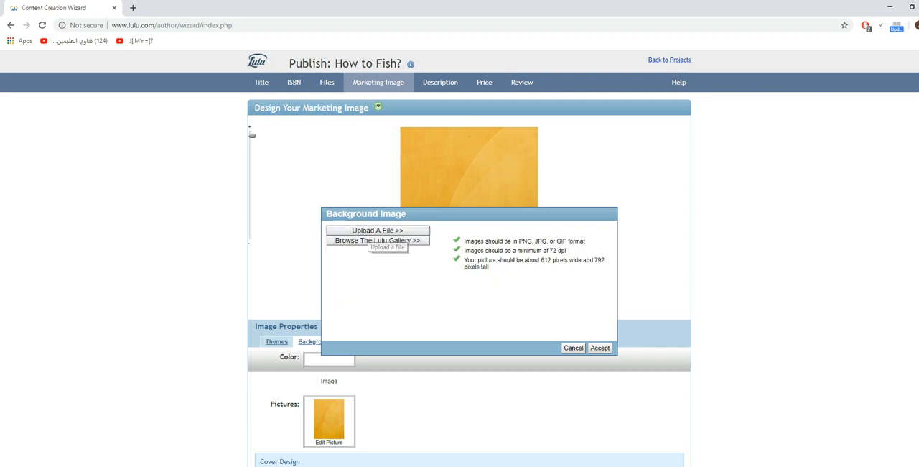
{"action": "left_click", "coordinate": [373, 231]}
{"action": "left_click", "coordinate": [353, 256]}
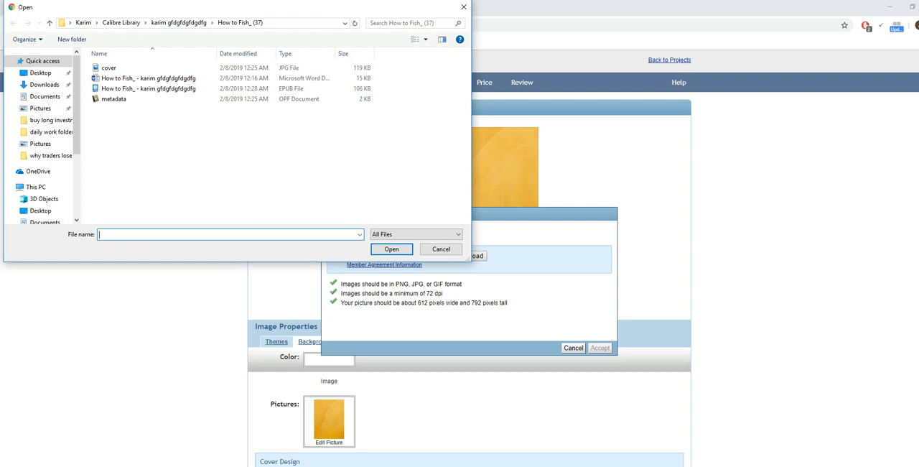
- Browse for the cover file from Local Disk (C:) through Users to the Pictures folder of the personal user account
{"action": "left_click", "coordinate": [35, 187]}
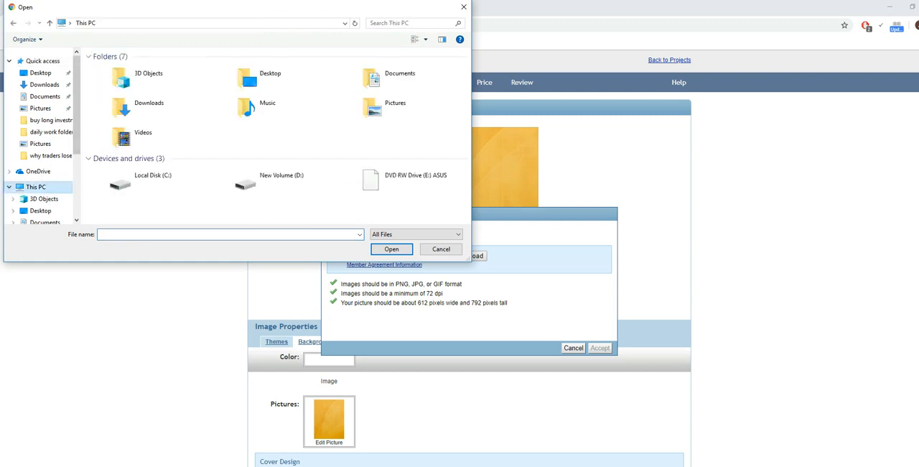
{"action": "double_click", "coordinate": [152, 179]}
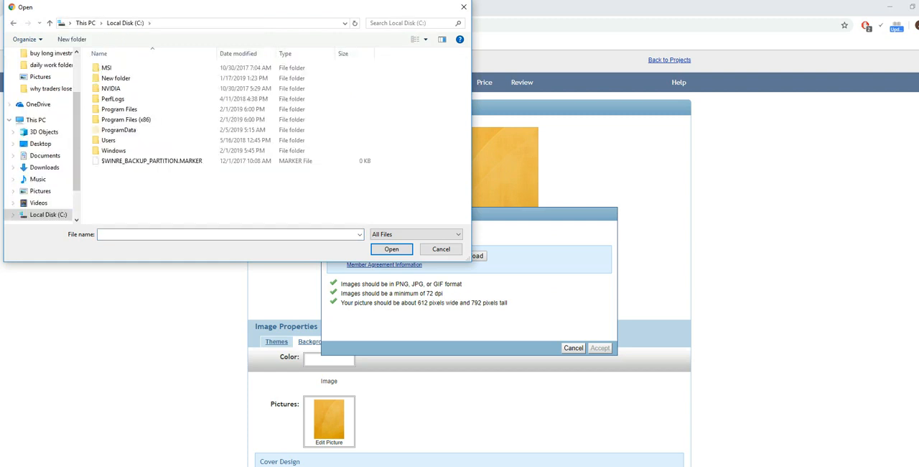
{"action": "double_click", "coordinate": [112, 140]}
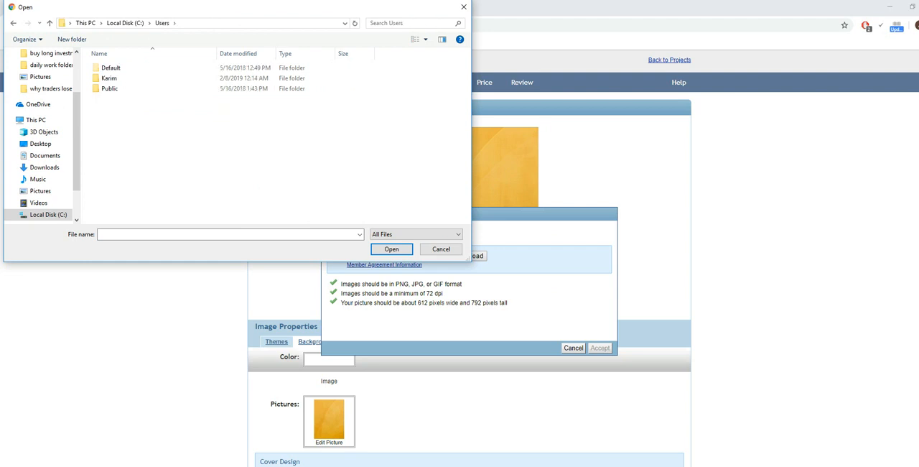
{"action": "double_click", "coordinate": [109, 78]}
{"action": "scroll", "coordinate": [203, 181], "scroll_direction": "down", "scroll_amount": 3}
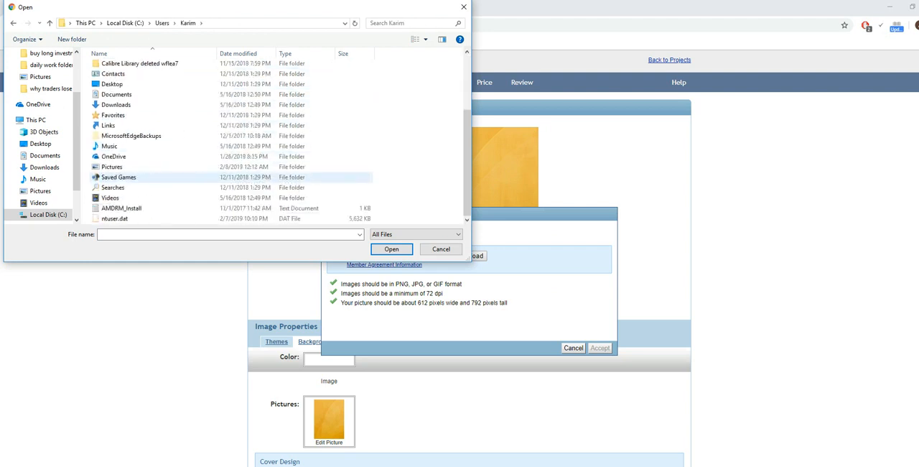
{"action": "double_click", "coordinate": [179, 167]}
- Choose the image "10", upload it and accept it as the cover's background image
{"action": "left_click", "coordinate": [116, 79]}
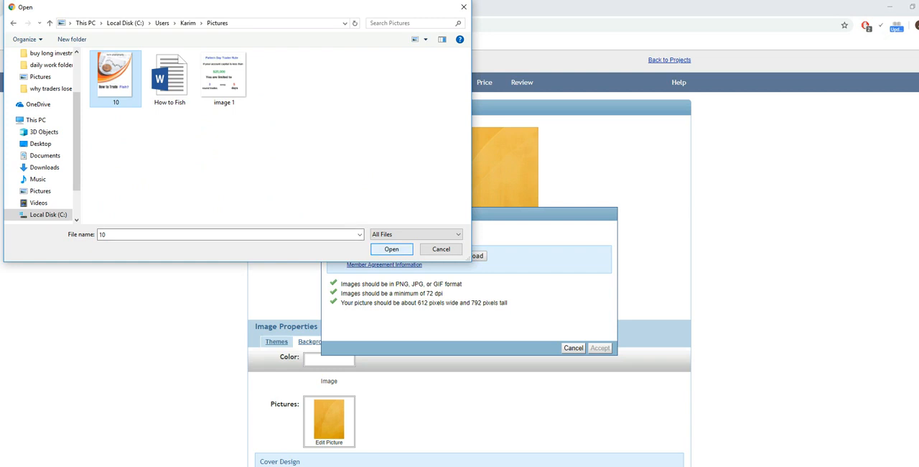
{"action": "left_click", "coordinate": [391, 248]}
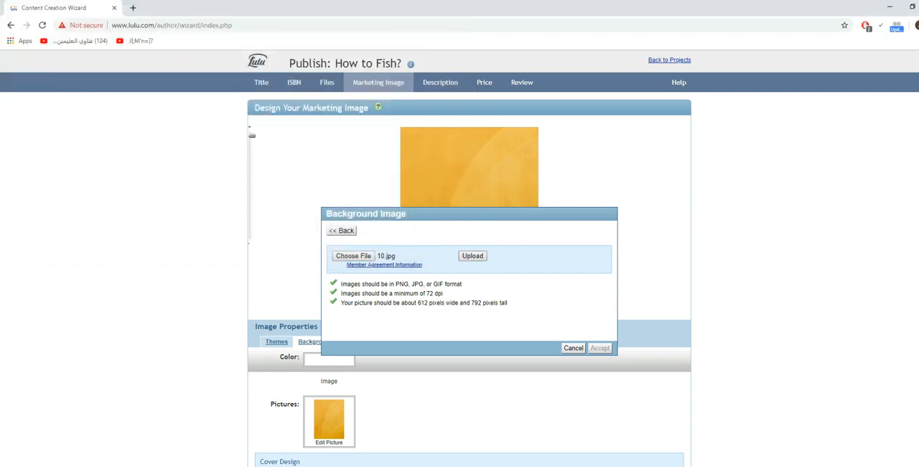
{"action": "left_click", "coordinate": [472, 256]}
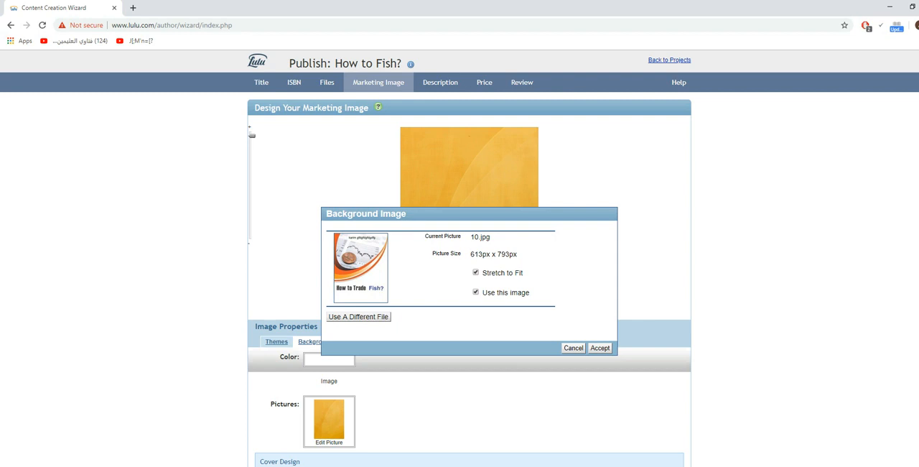
{"action": "left_click", "coordinate": [599, 347]}
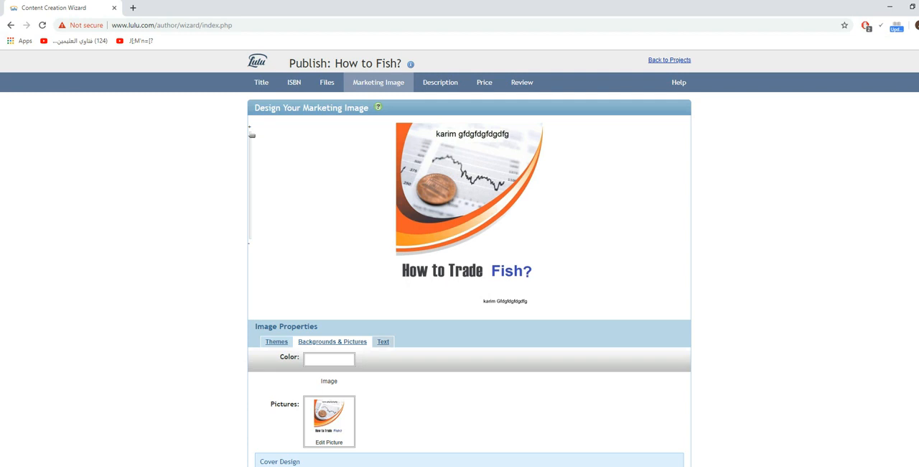
- Turn off the display of the title and author text on the marketing image
{"action": "left_click", "coordinate": [383, 341]}
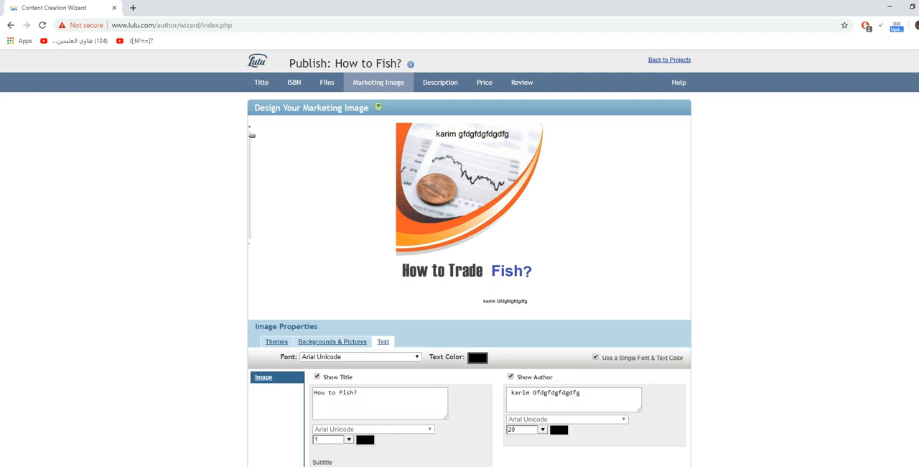
{"action": "left_click", "coordinate": [318, 376]}
{"action": "left_click", "coordinate": [511, 377]}
- Make the marketing image, save it and continue to the project description
{"action": "scroll", "coordinate": [459, 258], "scroll_direction": "down", "scroll_amount": 2}
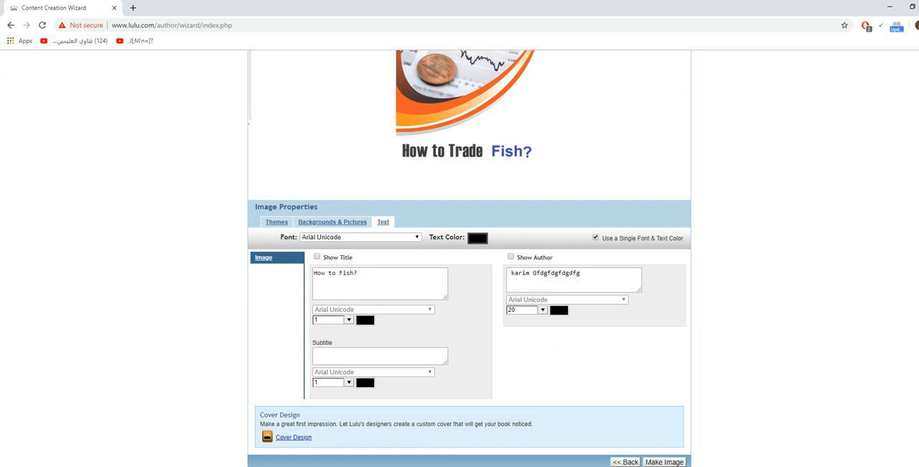
{"action": "left_click", "coordinate": [664, 462]}
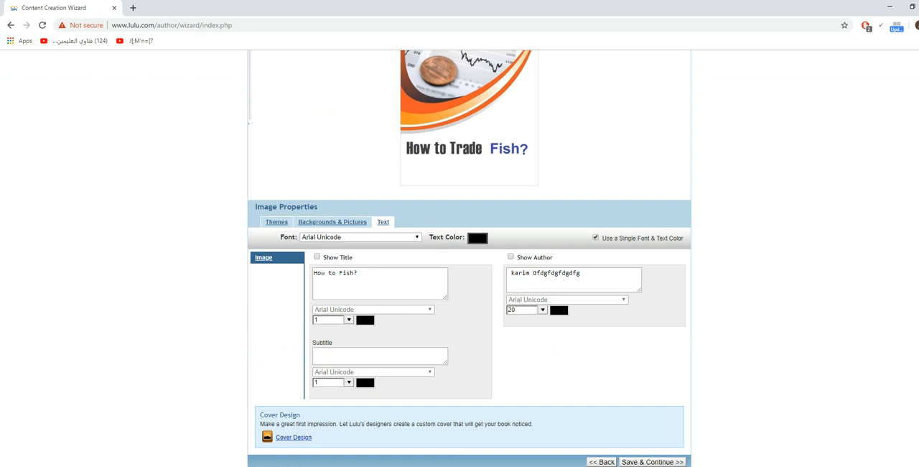
{"action": "left_click", "coordinate": [655, 462]}
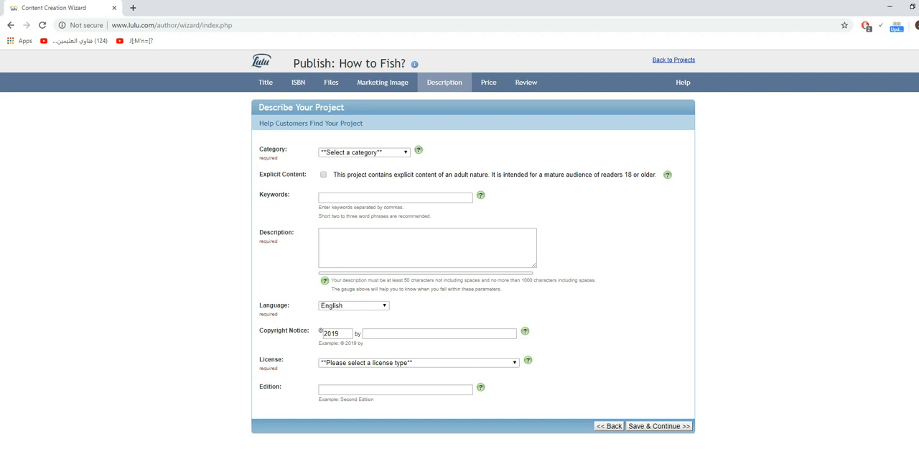
- Set the project's category to Sports & Adventure
{"action": "left_click", "coordinate": [364, 152]}
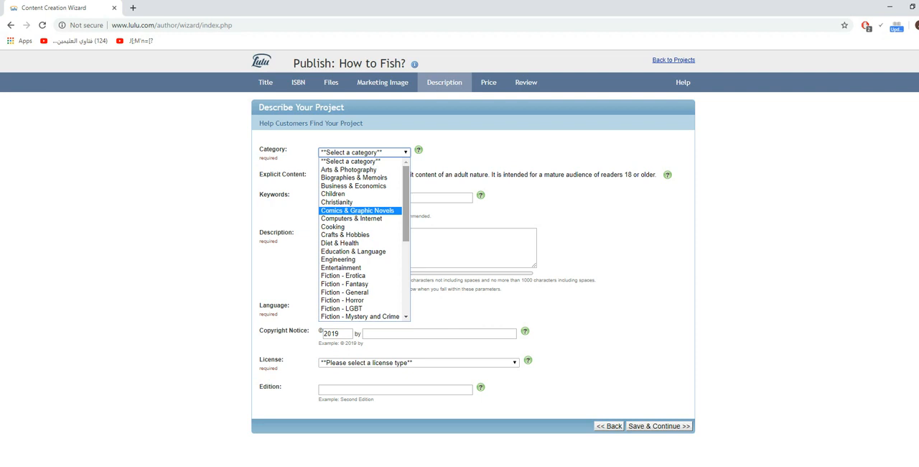
{"action": "left_click_drag", "start_coordinate": [406, 209], "coordinate": [406, 277]}
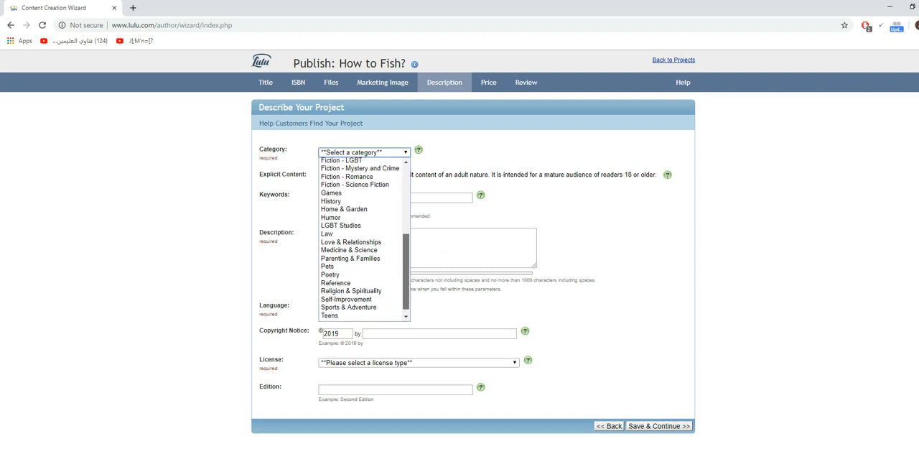
{"action": "left_click_drag", "start_coordinate": [405, 278], "coordinate": [406, 207]}
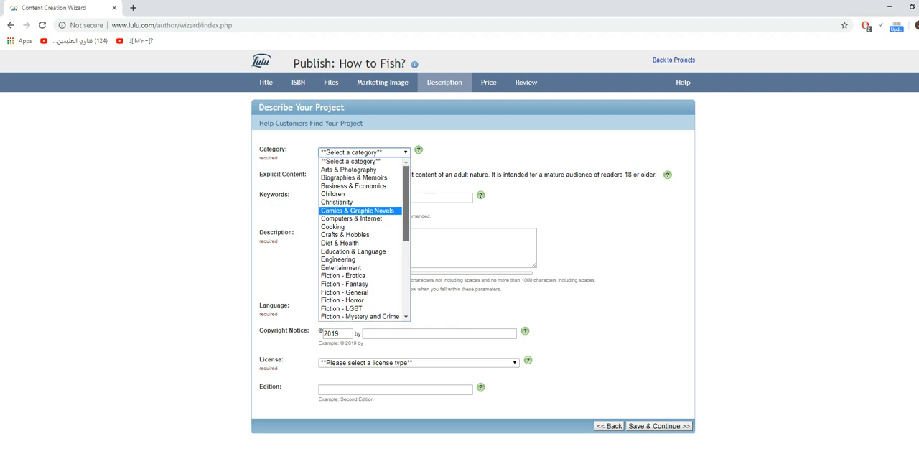
{"action": "left_click_drag", "start_coordinate": [406, 207], "coordinate": [406, 279]}
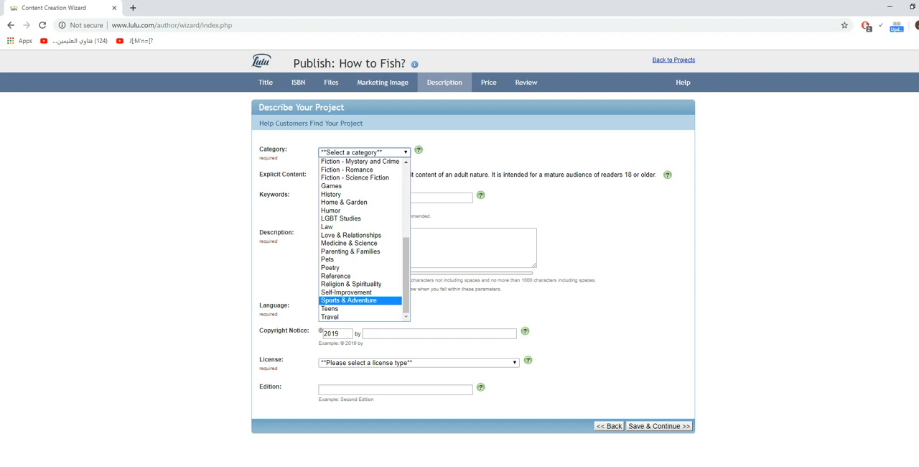
{"action": "left_click", "coordinate": [352, 300]}
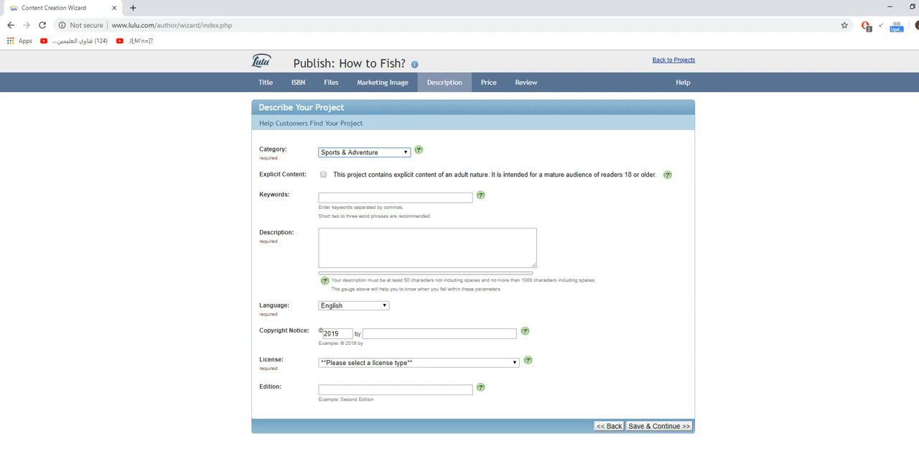
- Enter the keywords "how to, fish," for the project, leaving it unmarked as explicit content
{"action": "left_click", "coordinate": [323, 174]}
{"action": "left_click", "coordinate": [394, 198]}
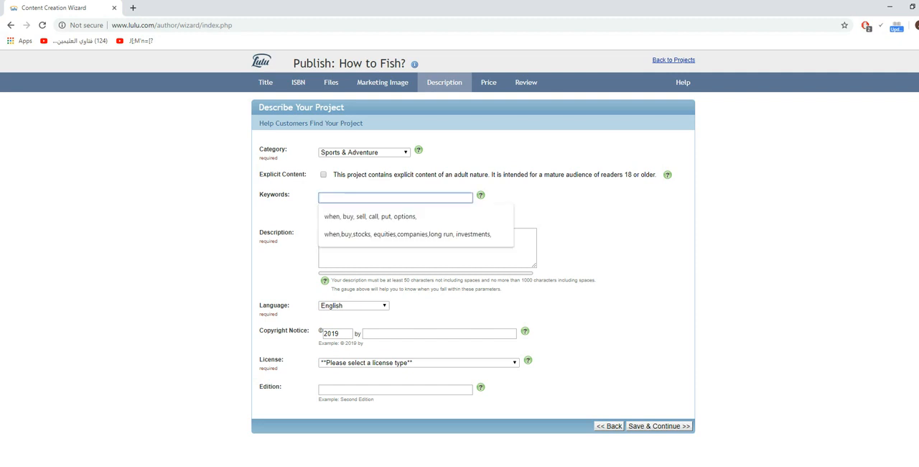
{"action": "type", "text": "how to, "}
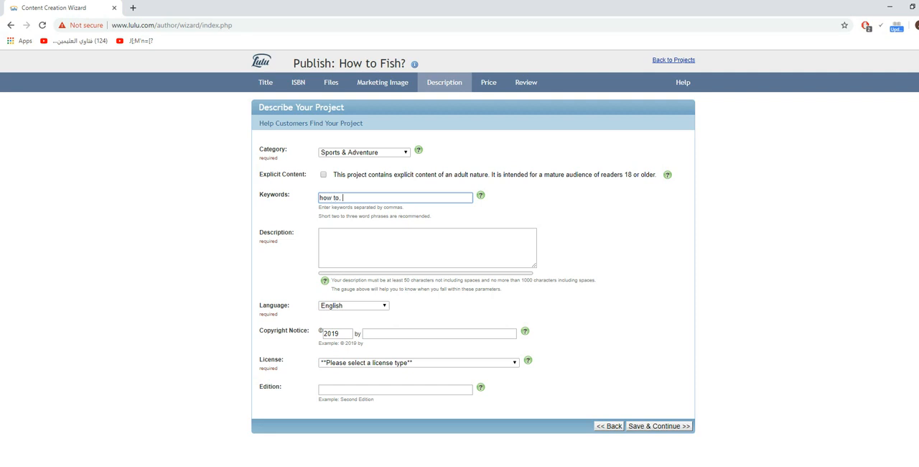
{"action": "type", "text": "fish,"}
- Fill in the project description with the filler text "dsfgsgth rytrytr yytrrtyr tyeryberytr yrtyrt rtybetryer y try teryerty ert y tr"
{"action": "left_click", "coordinate": [427, 248]}
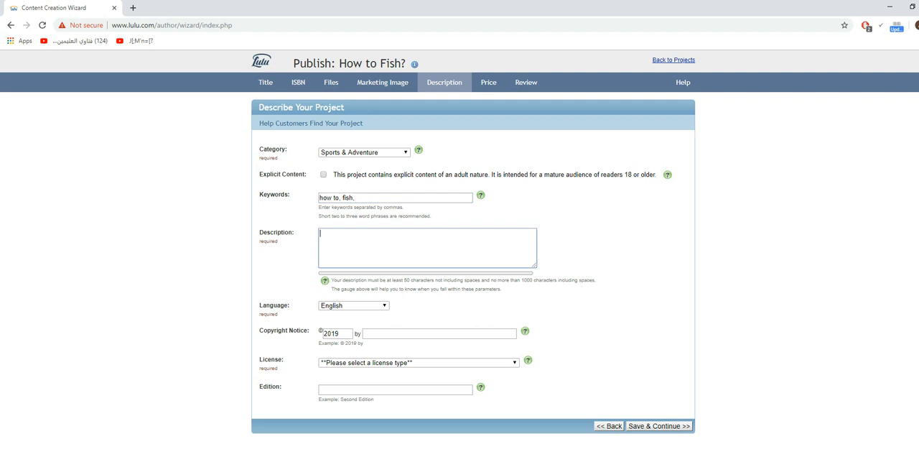
{"action": "type", "text": "dsfgsgth rytrytr y"}
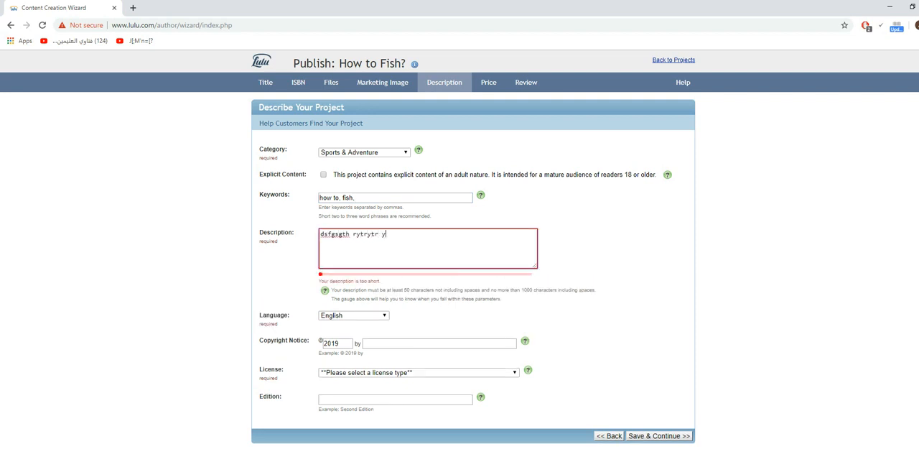
{"action": "type", "text": "ytrrtyr  tyeryberytr yrtyrt rtybetryer y try tery"}
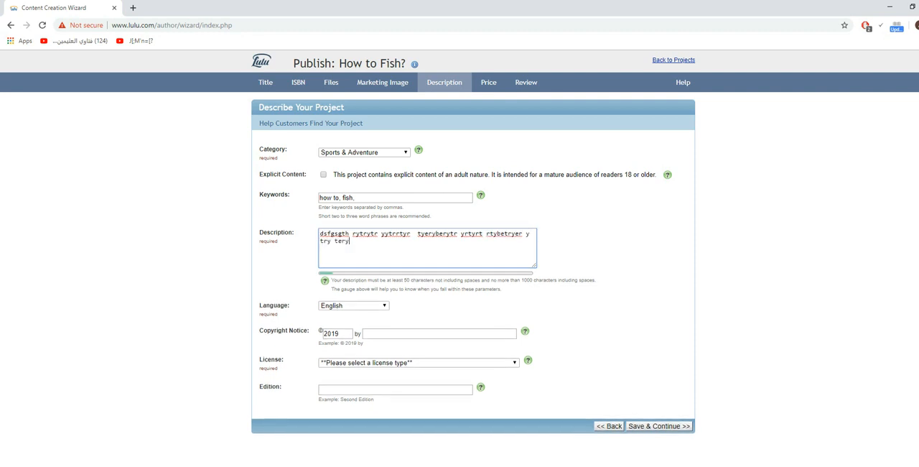
{"action": "type", "text": "erty ert y tr"}
- Switch to the How to Fish document in Word and copy the author's name from the copyright heading
{"action": "left_click", "coordinate": [438, 333]}
{"action": "left_click", "coordinate": [583, 348]}
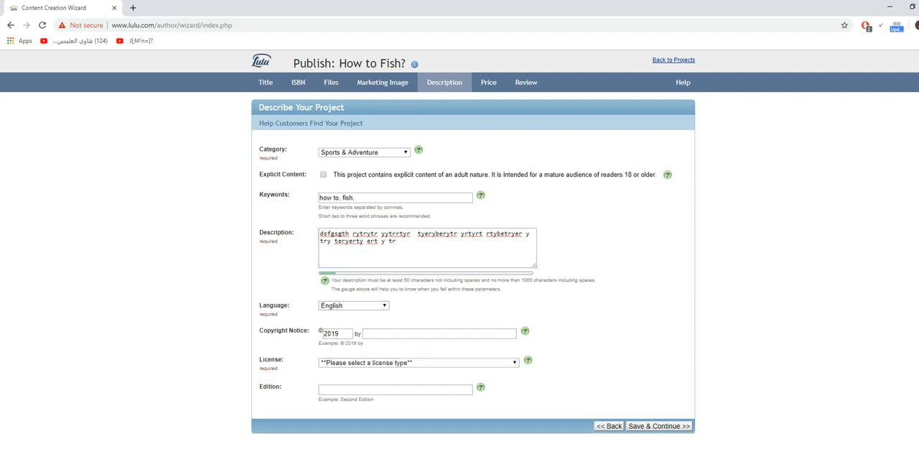
{"action": "key", "text": "alt+Tab"}
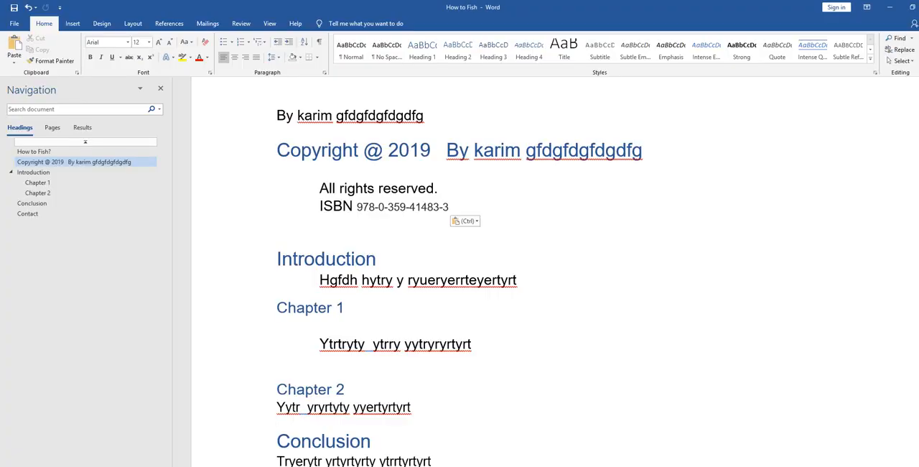
{"action": "left_click_drag", "start_coordinate": [474, 149], "coordinate": [642, 150]}
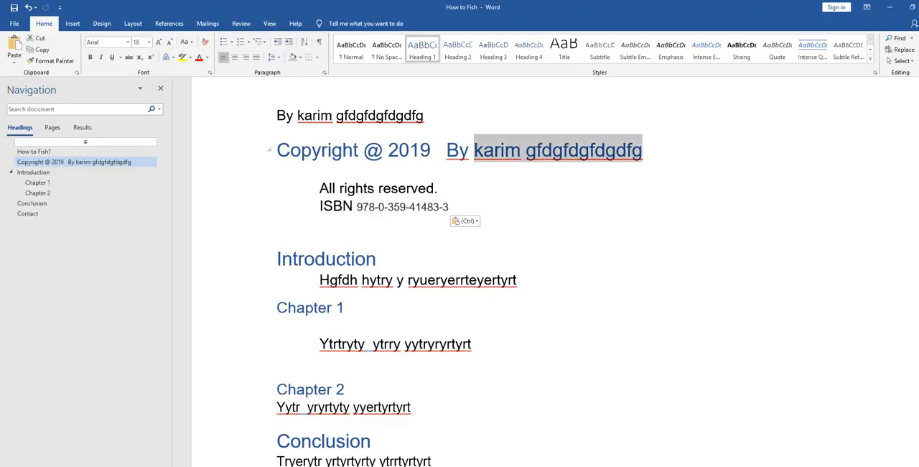
{"action": "right_click", "coordinate": [562, 159]}
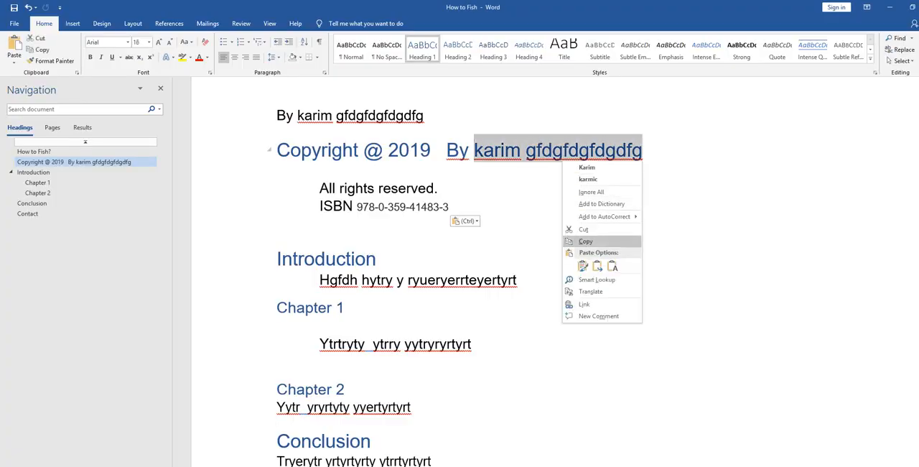
{"action": "left_click", "coordinate": [585, 241]}
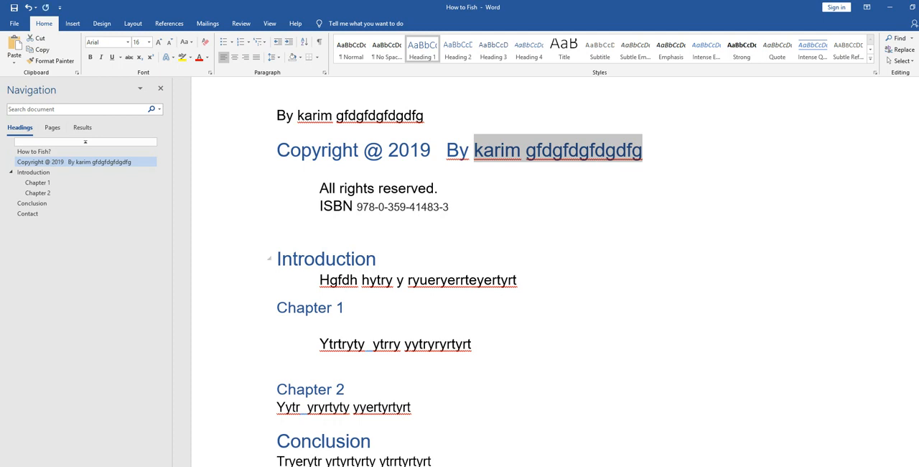
- Switch back to the Lulu wizard in Chrome and paste the author's name into the 2019 copyright notice
{"action": "key", "text": "alt+Tab"}
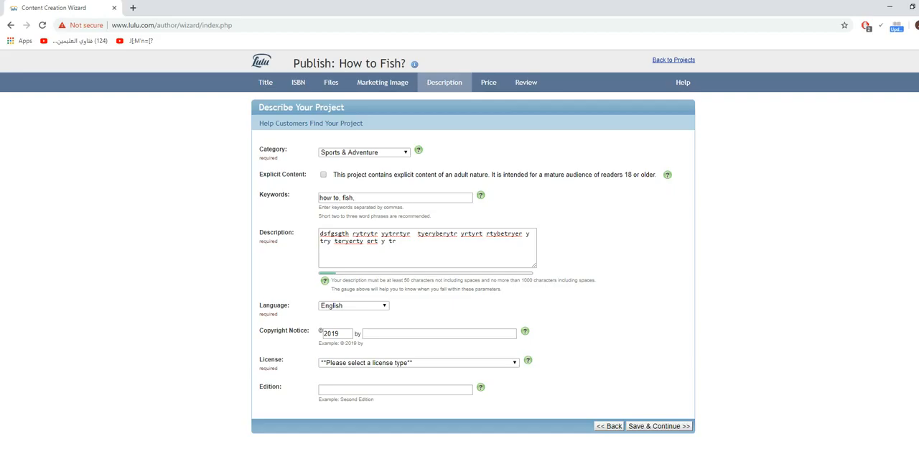
{"action": "left_click", "coordinate": [439, 334]}
{"action": "right_click", "coordinate": [380, 334]}
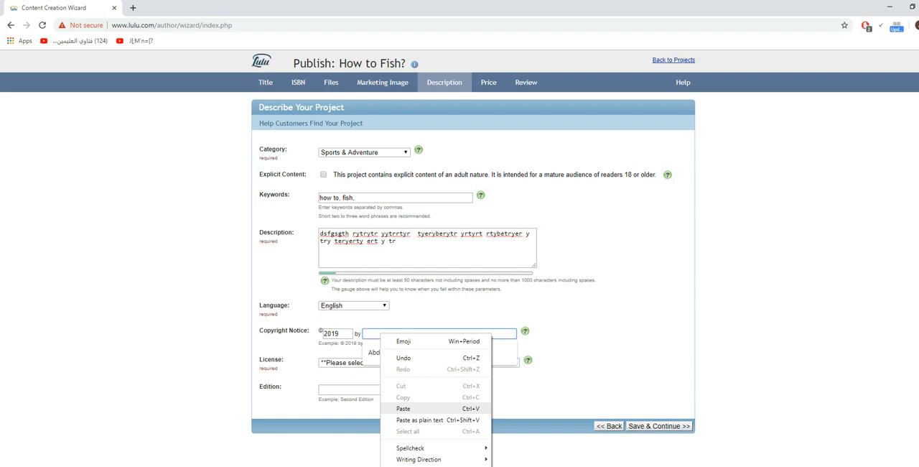
{"action": "left_click", "coordinate": [404, 407]}
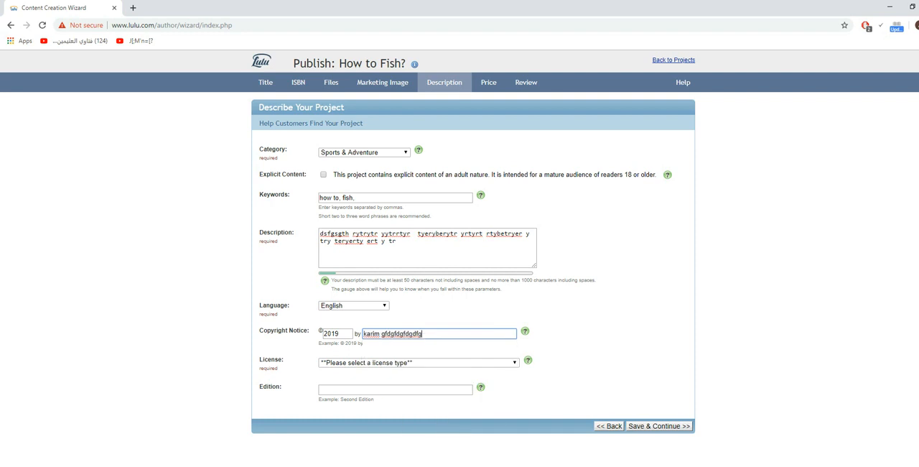
- Capitalize the first letter of the author's surname in the copyright notice
{"action": "left_click", "coordinate": [383, 333]}
{"action": "key", "text": "Delete"}
{"action": "type", "text": "G"}
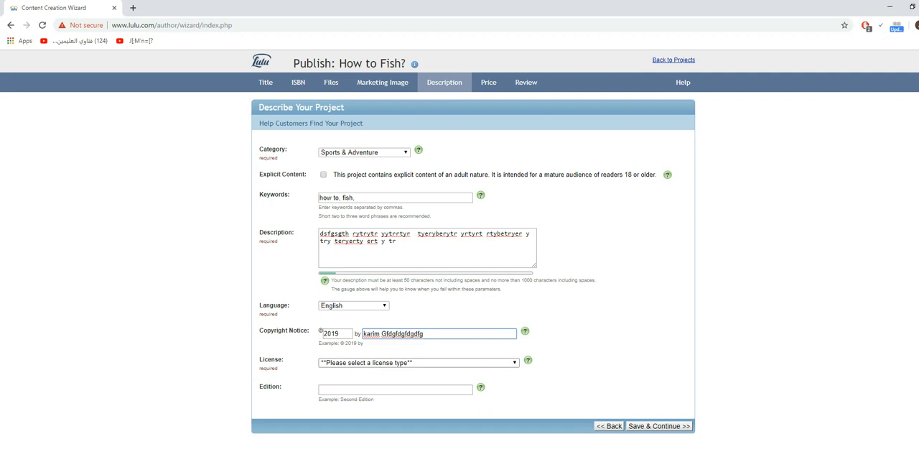
- Set the project's license to Standard Copyright License and check the help note on choosing a license
{"action": "left_click", "coordinate": [402, 362]}
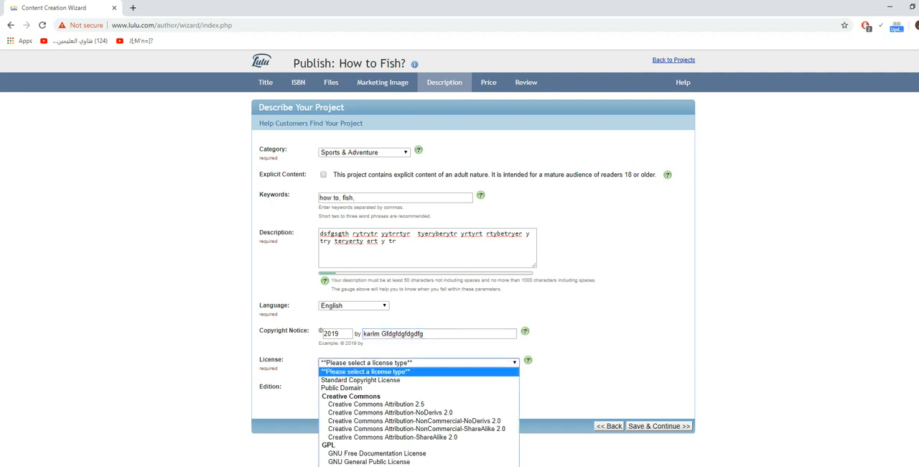
{"action": "key", "text": "Down"}
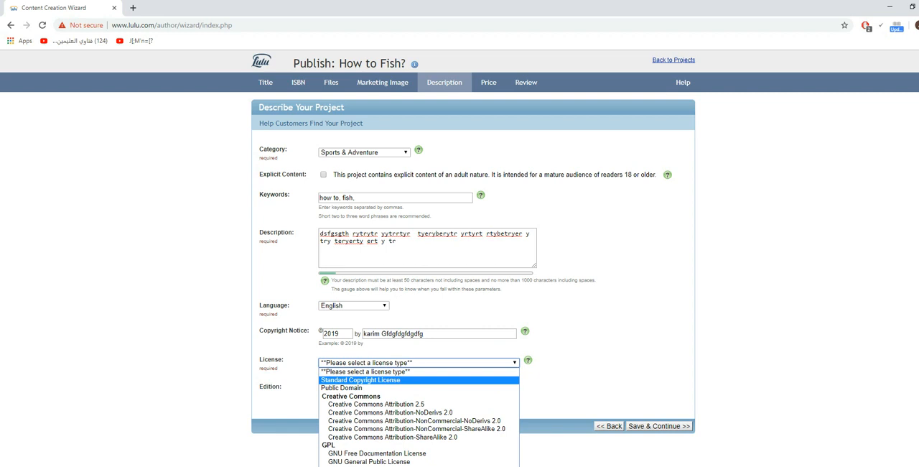
{"action": "key", "text": "Return"}
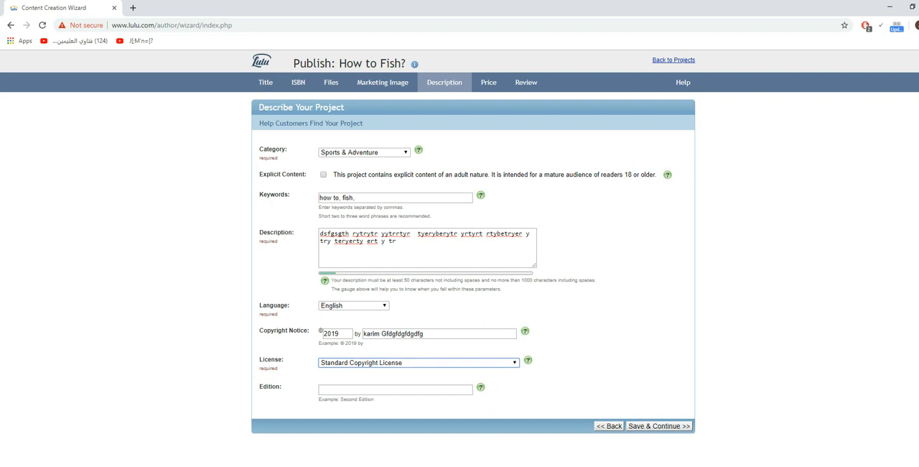
{"action": "left_click", "coordinate": [419, 362]}
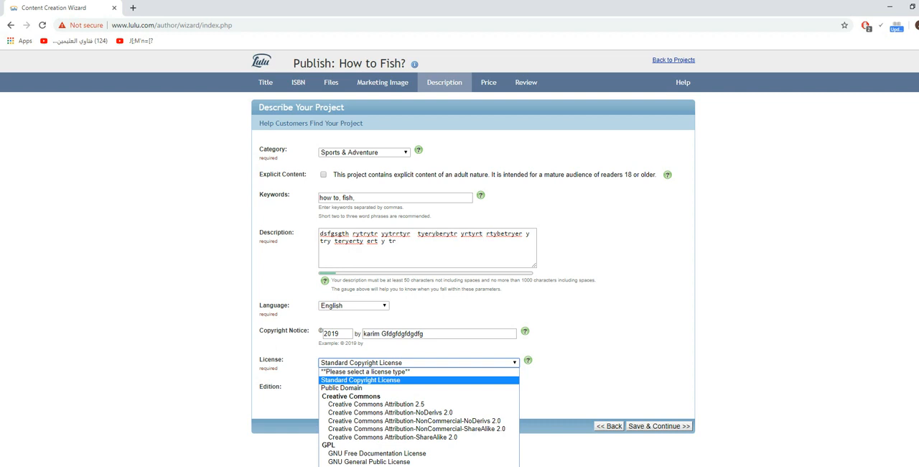
{"action": "key", "text": "Escape"}
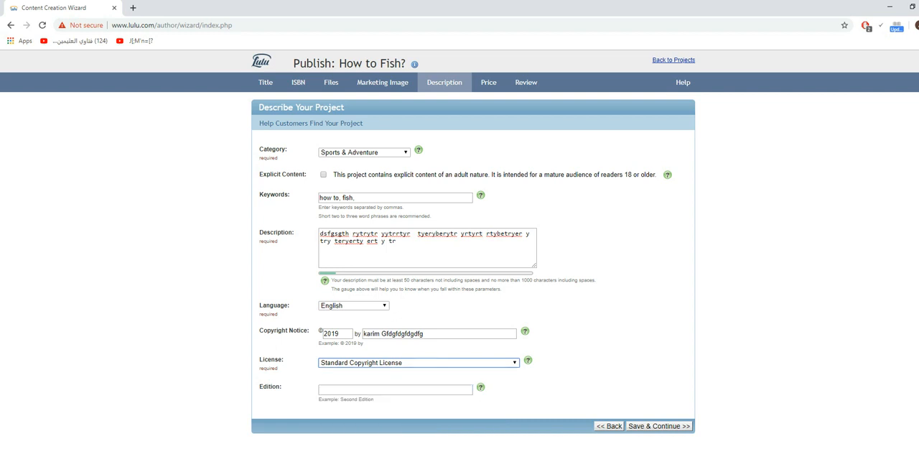
{"action": "left_click", "coordinate": [528, 360]}
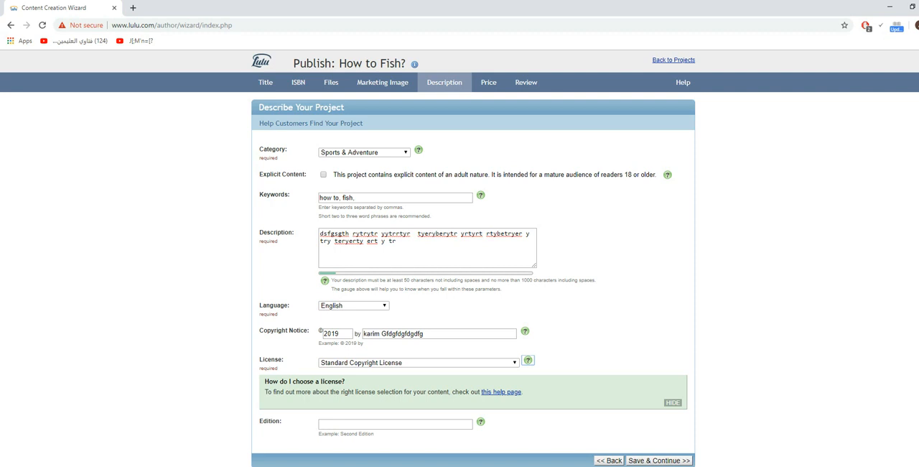
{"action": "left_click", "coordinate": [527, 360]}
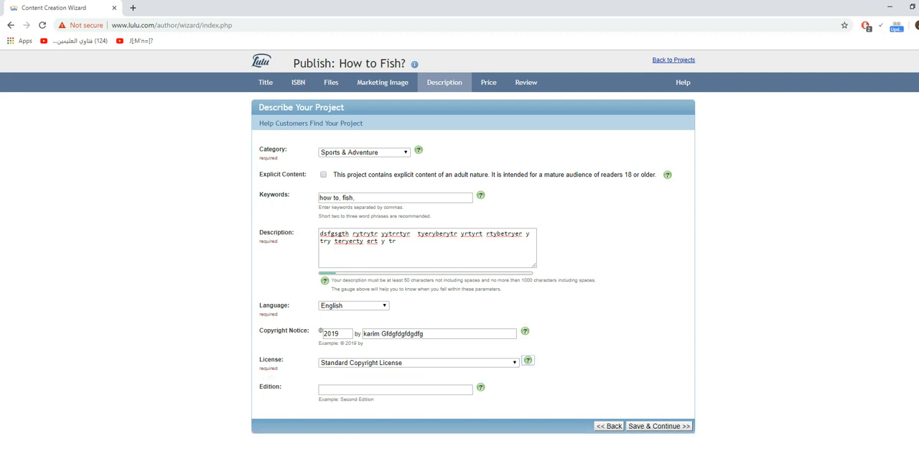
- Enter "First Edition" as the edition and save the project description to continue to pricing
{"action": "left_click", "coordinate": [395, 389]}
{"action": "key", "text": "Down"}
{"action": "key", "text": "Return"}
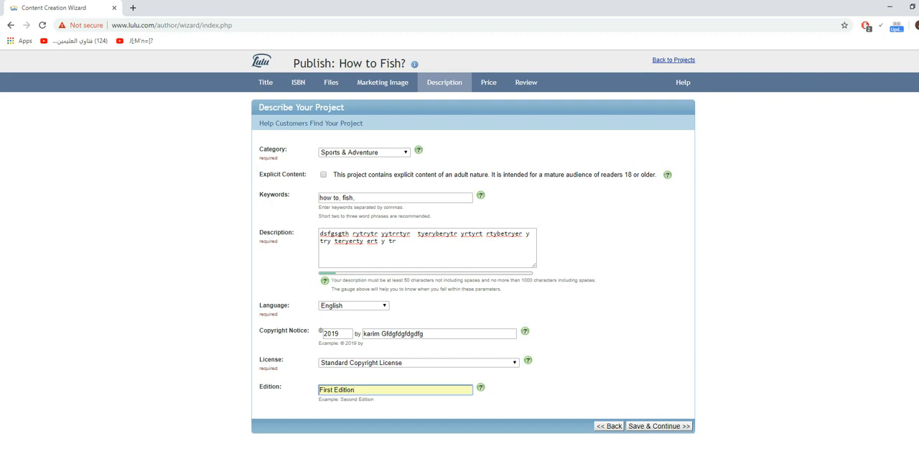
{"action": "left_click", "coordinate": [657, 425]}
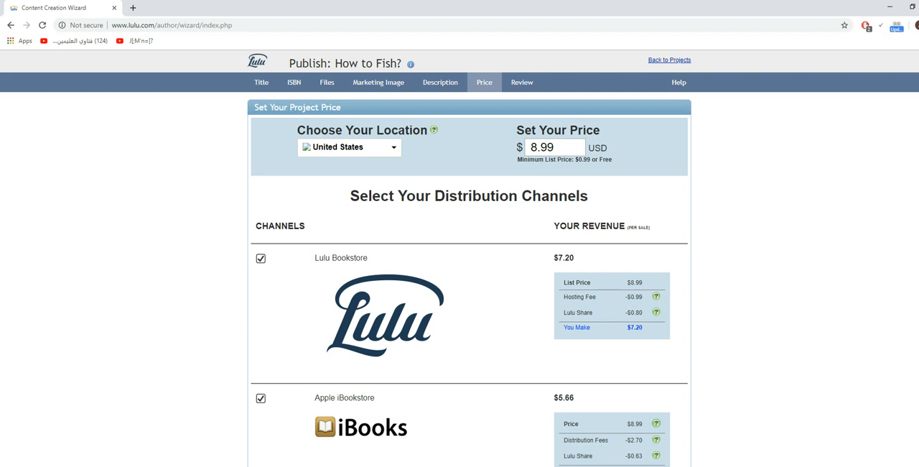
- Keep United States as the location and add Amazon Kindle as a distribution channel, completing the question about the eBook's existing Amazon availability
{"action": "left_click", "coordinate": [359, 148]}
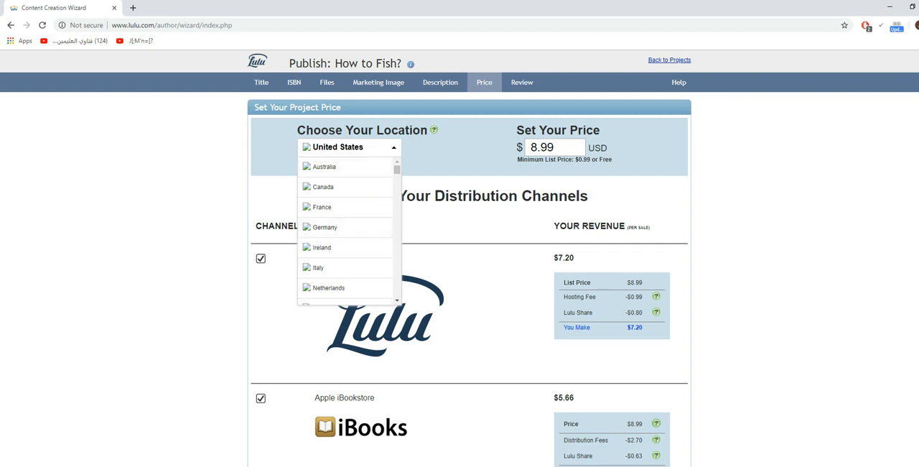
{"action": "left_click", "coordinate": [467, 223]}
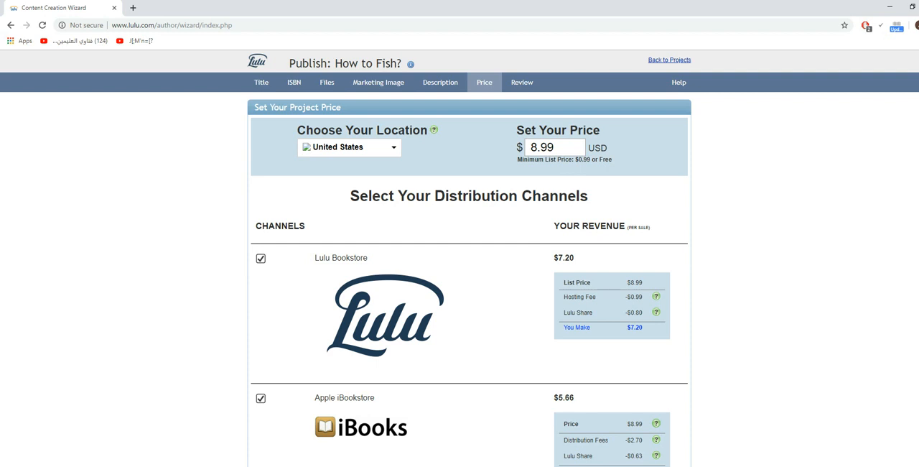
{"action": "scroll", "coordinate": [469, 259], "scroll_direction": "down", "scroll_amount": 3}
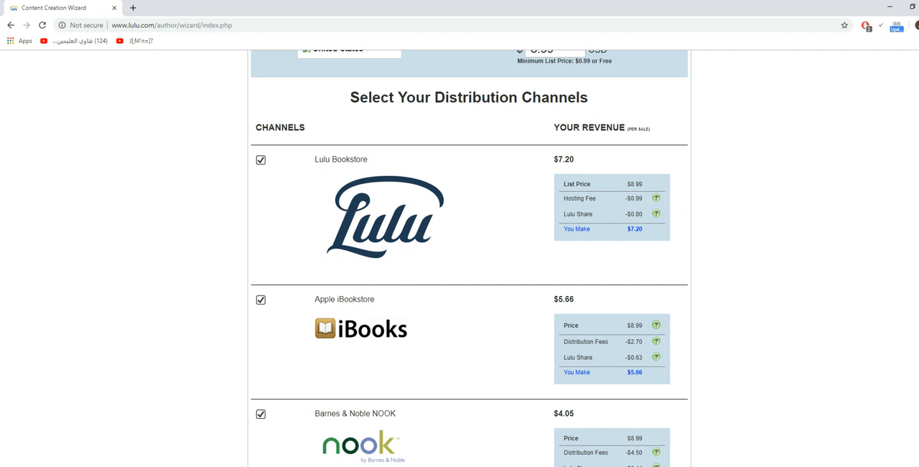
{"action": "scroll", "coordinate": [468, 258], "scroll_direction": "up", "scroll_amount": 3}
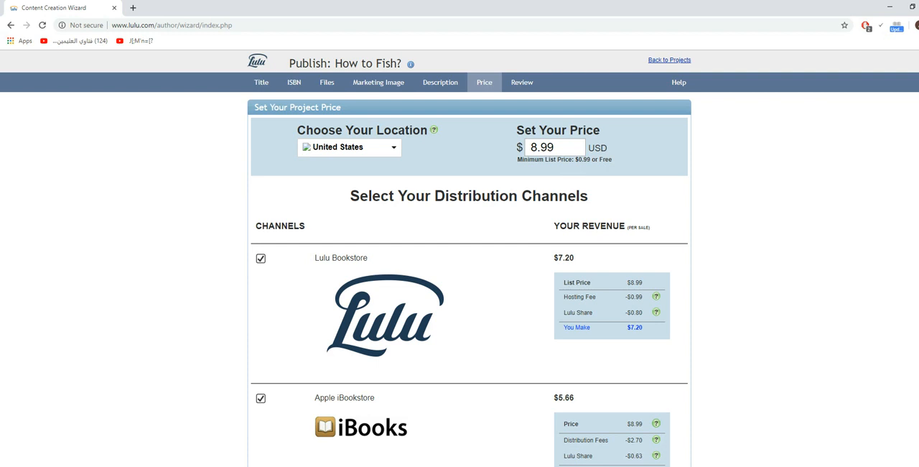
{"action": "scroll", "coordinate": [459, 258], "scroll_direction": "down", "scroll_amount": 4}
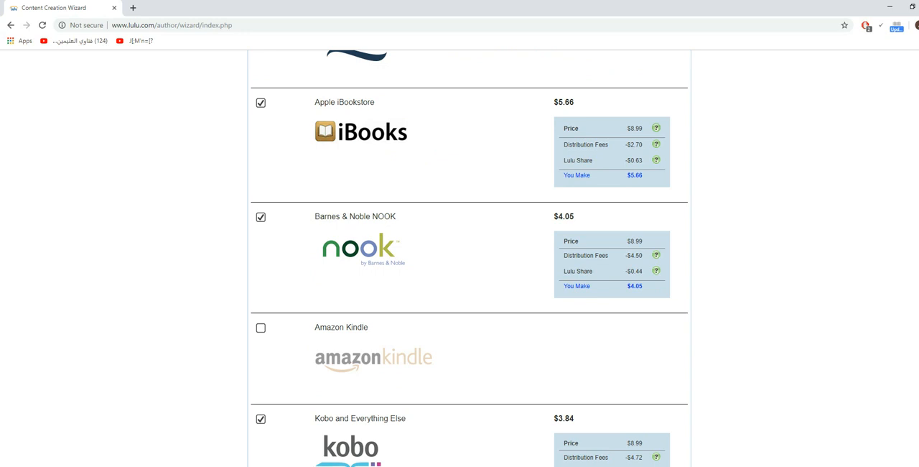
{"action": "left_click", "coordinate": [261, 328]}
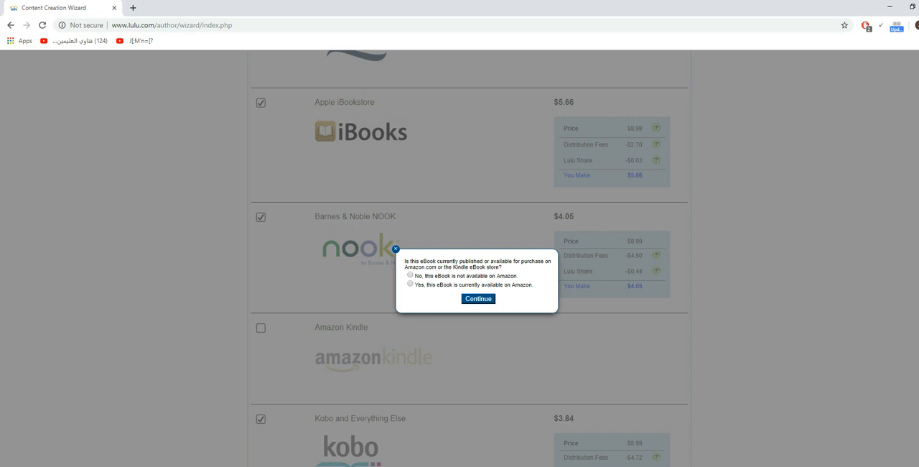
{"action": "left_click", "coordinate": [478, 298]}
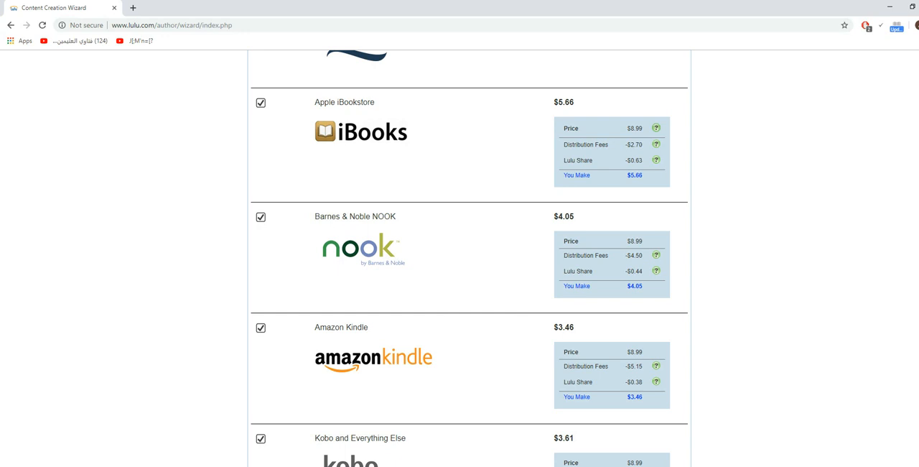
- Compare the revenue of the distribution channels with Amazon Kindle switched off and back on
{"action": "scroll", "coordinate": [469, 259], "scroll_direction": "down", "scroll_amount": 2}
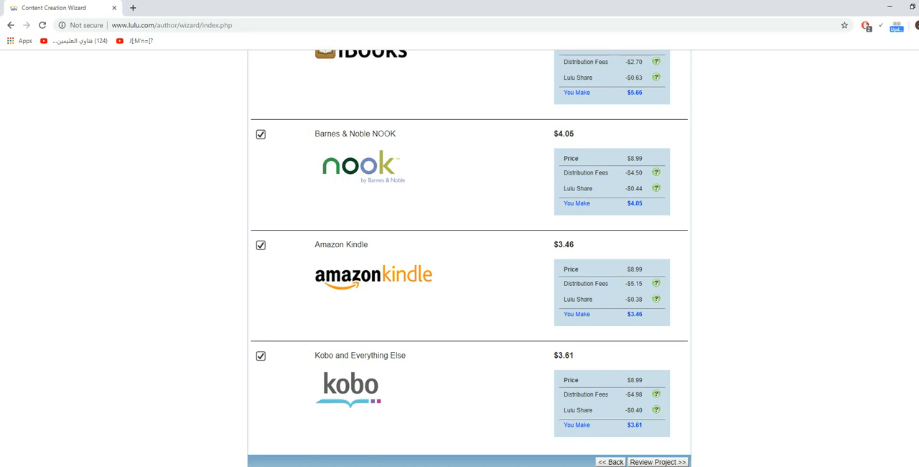
{"action": "scroll", "coordinate": [469, 259], "scroll_direction": "up", "scroll_amount": 2}
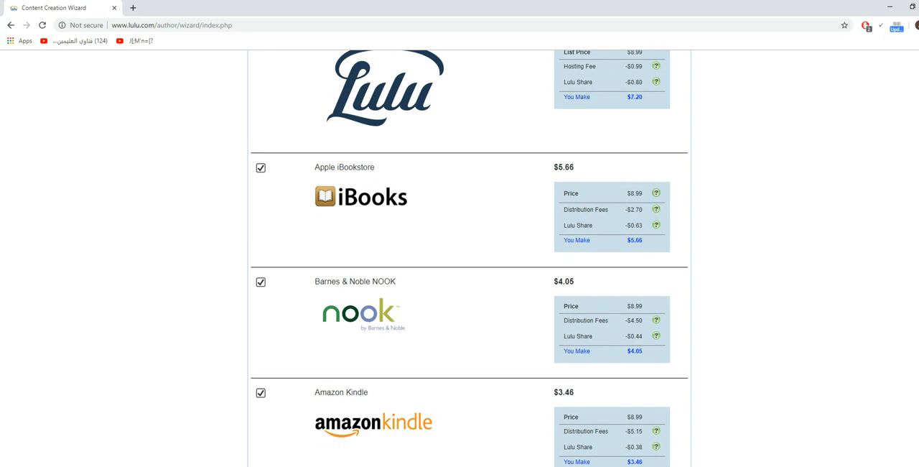
{"action": "scroll", "coordinate": [469, 258], "scroll_direction": "up", "scroll_amount": 2}
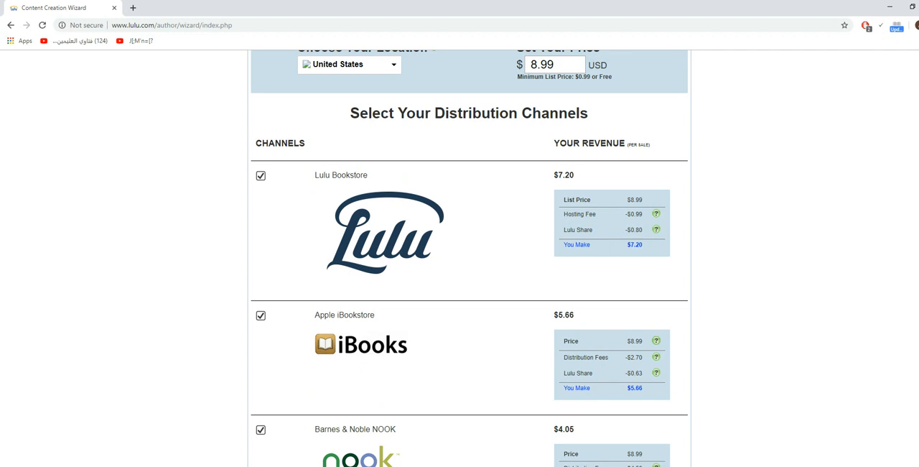
{"action": "scroll", "coordinate": [469, 258], "scroll_direction": "down", "scroll_amount": 4}
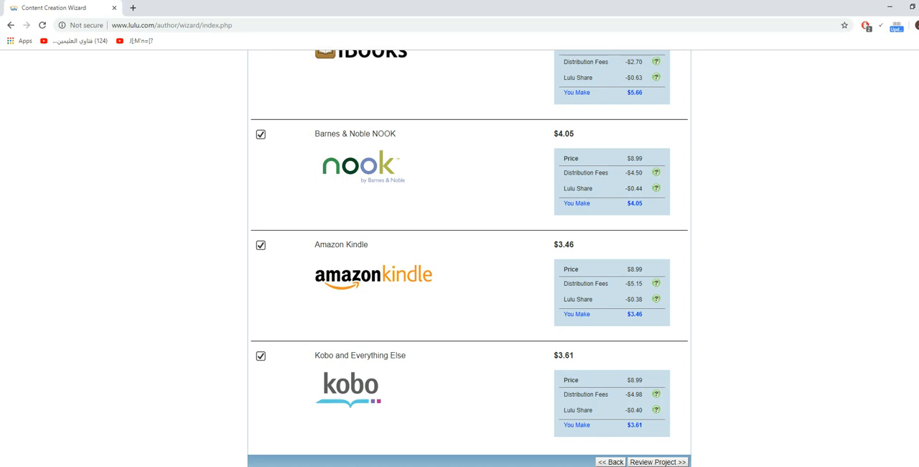
{"action": "left_click", "coordinate": [260, 246]}
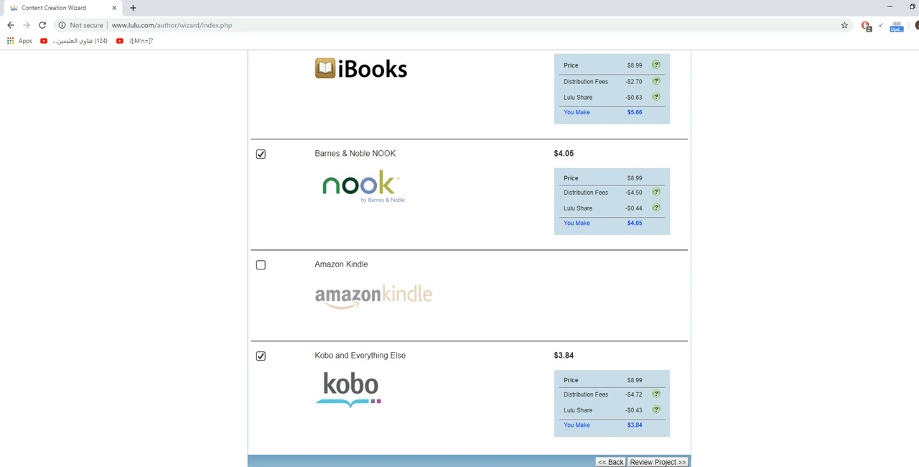
{"action": "left_click", "coordinate": [261, 265]}
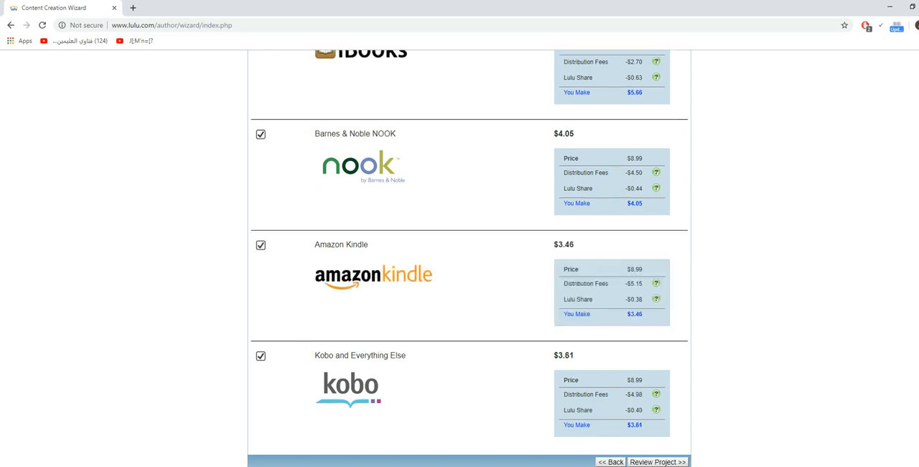
- Set the eBook's price to 100 USD and check the revenue for every distribution channel
{"action": "scroll", "coordinate": [469, 258], "scroll_direction": "up", "scroll_amount": 5}
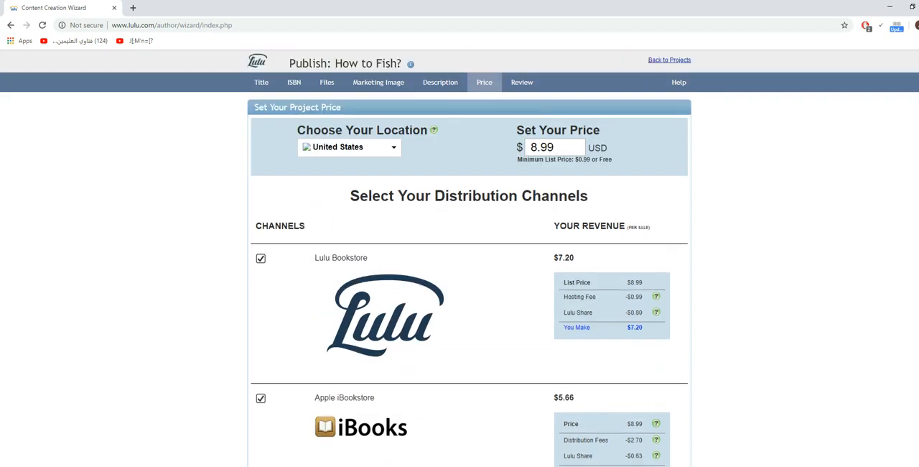
{"action": "double_click", "coordinate": [544, 148]}
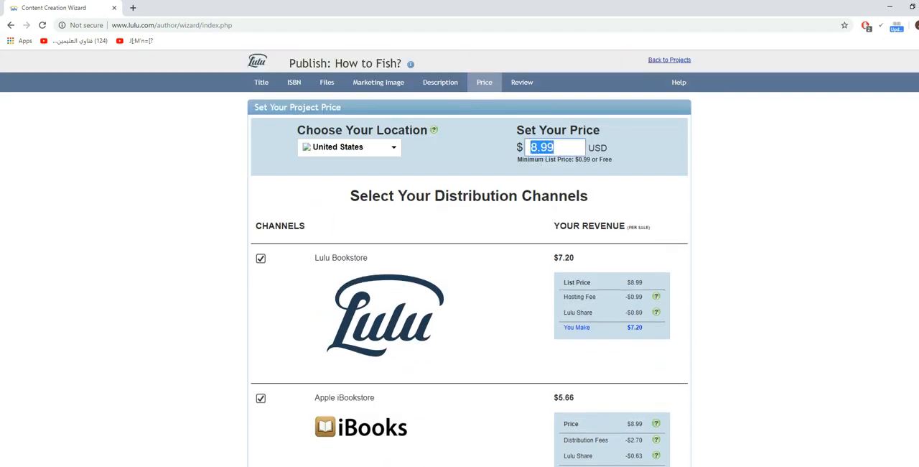
{"action": "type", "text": "100"}
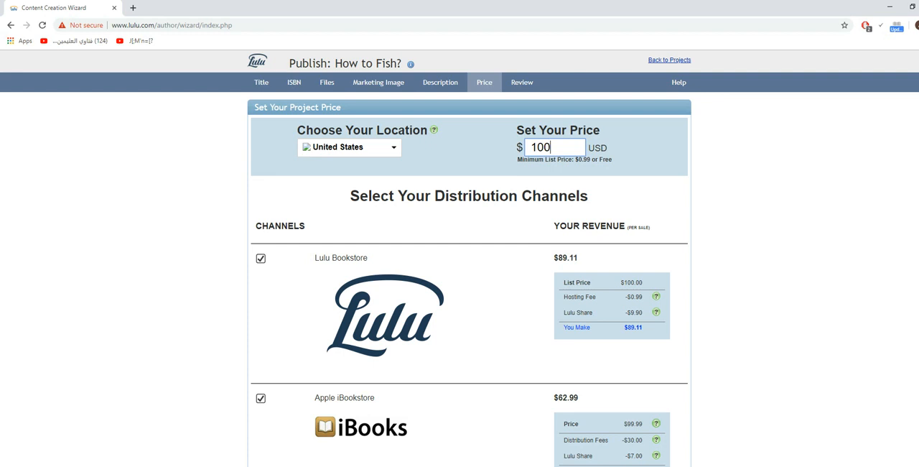
{"action": "scroll", "coordinate": [459, 258], "scroll_direction": "down", "scroll_amount": 2}
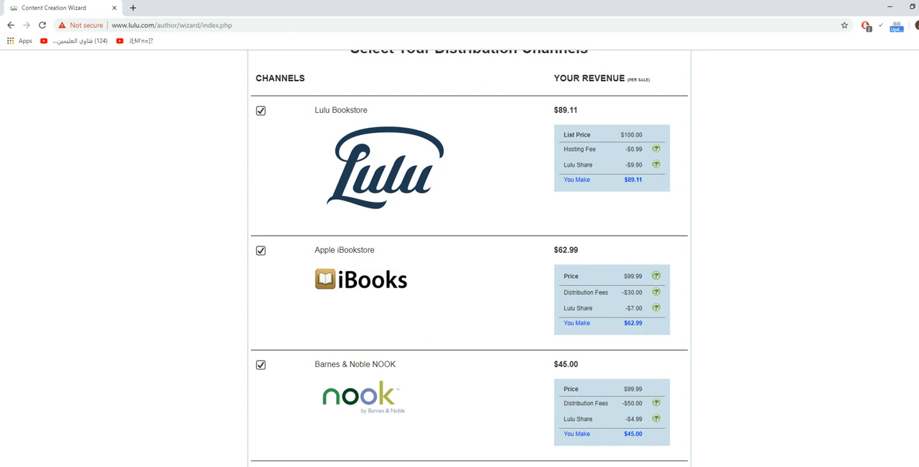
{"action": "scroll", "coordinate": [459, 258], "scroll_direction": "down", "scroll_amount": 3}
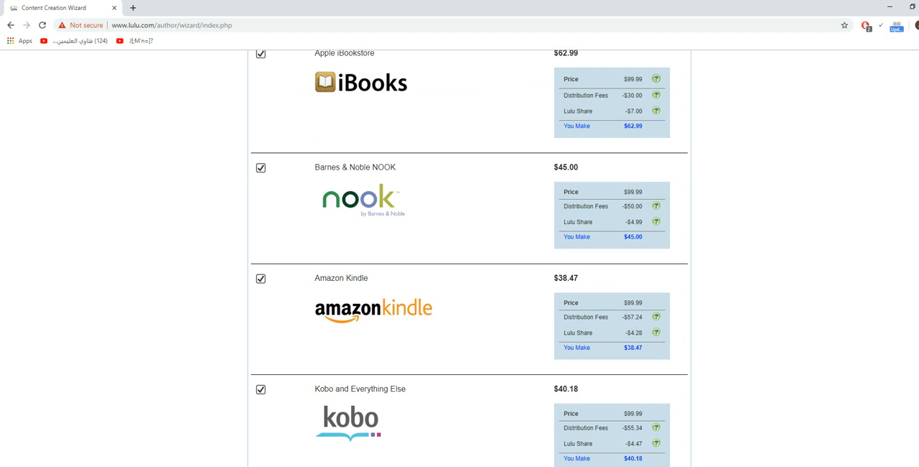
{"action": "scroll", "coordinate": [469, 259], "scroll_direction": "up", "scroll_amount": 5}
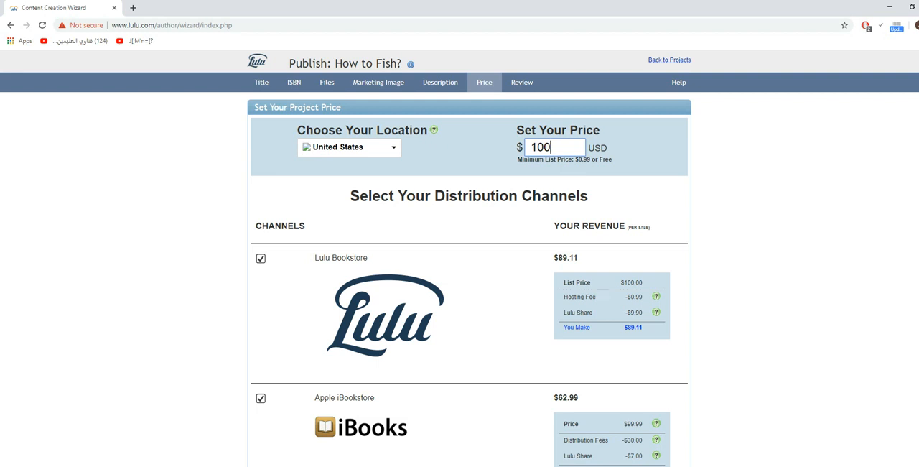
{"action": "scroll", "coordinate": [459, 287], "scroll_direction": "down", "scroll_amount": 5}
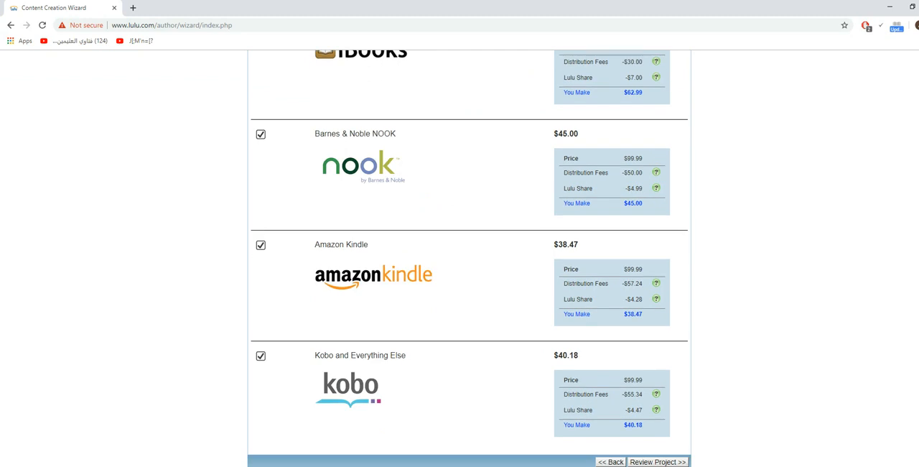
- Proceed to the project review by accepting the eBook Distribution Terms and Conditions, and save and finish the project
{"action": "left_click", "coordinate": [657, 461]}
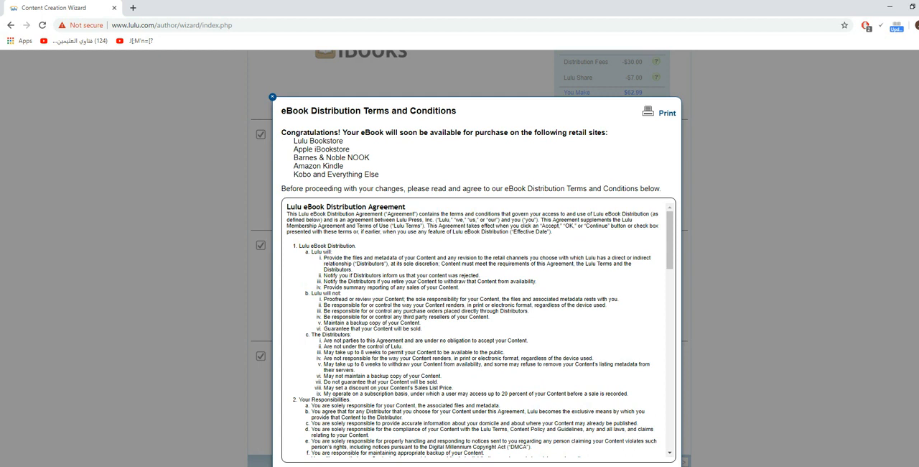
{"action": "scroll", "coordinate": [478, 330], "scroll_direction": "down", "scroll_amount": 15}
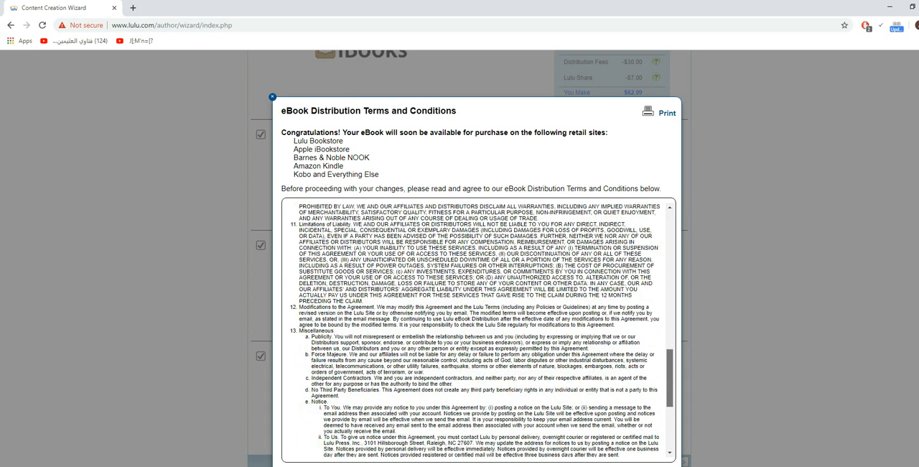
{"action": "scroll", "coordinate": [478, 330], "scroll_direction": "up", "scroll_amount": 15}
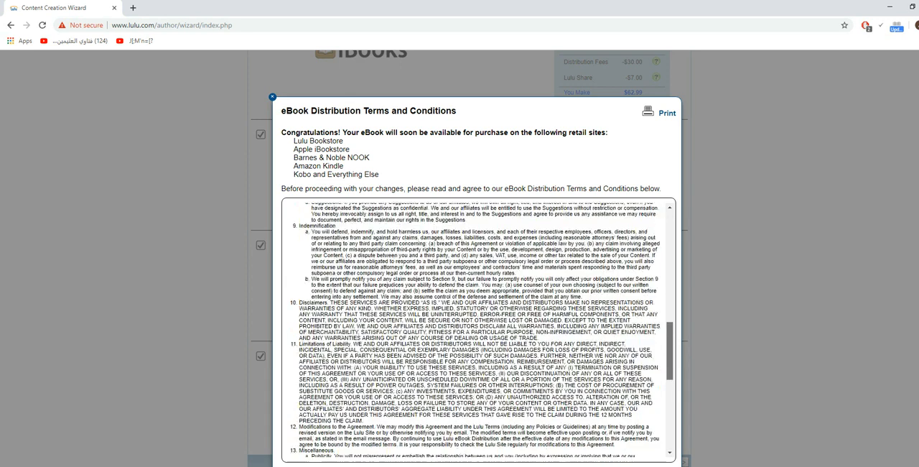
{"action": "scroll", "coordinate": [478, 330], "scroll_direction": "down", "scroll_amount": 15}
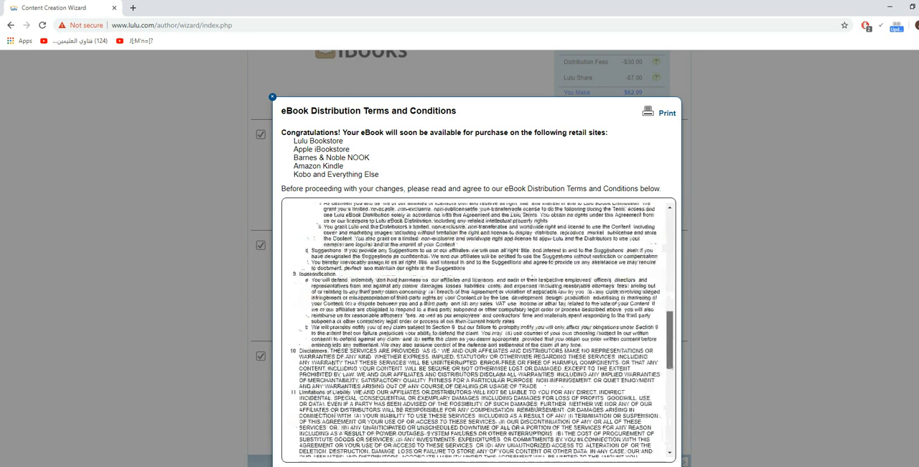
{"action": "scroll", "coordinate": [478, 330], "scroll_direction": "up", "scroll_amount": 15}
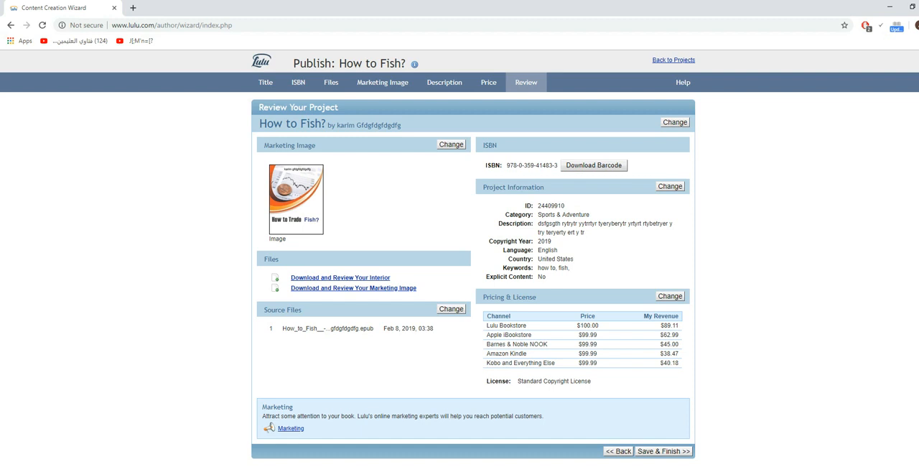
{"action": "left_click", "coordinate": [663, 451]}
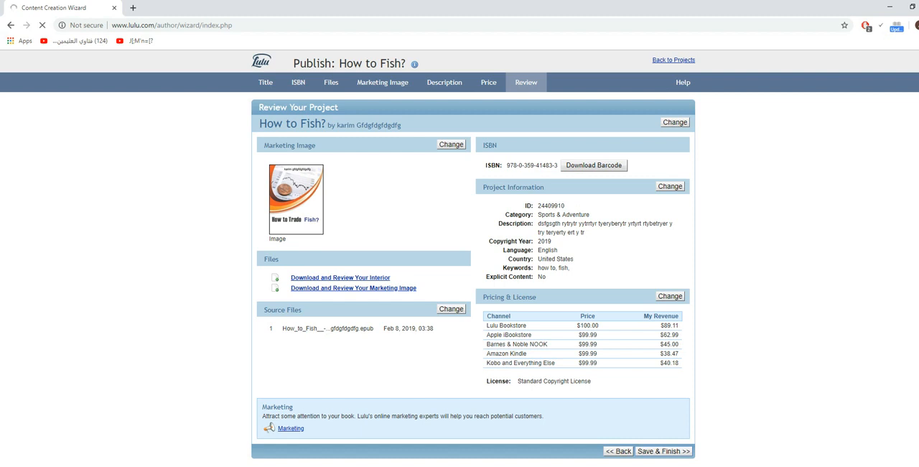